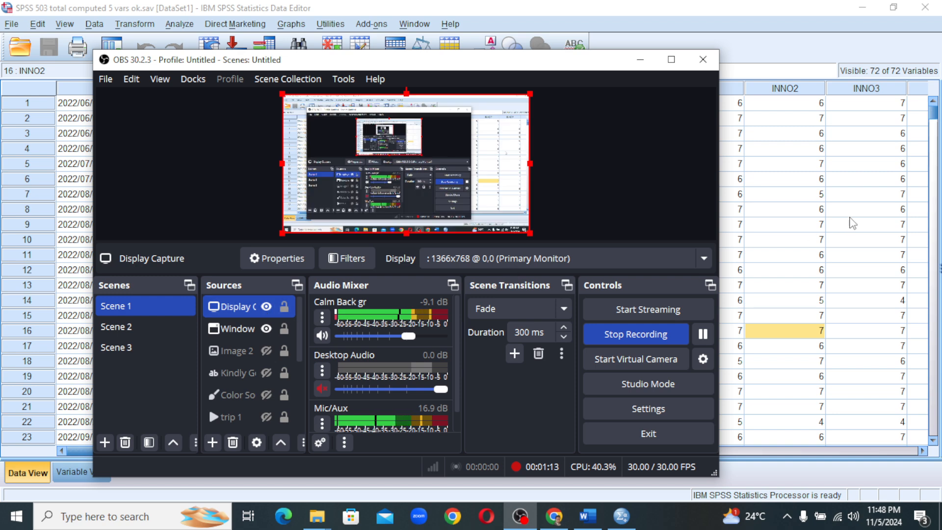
Switch to the SPSS data editor and start computing a new variable with the target name Total_PEOU
{"action": "left_click", "coordinate": [866, 209]}
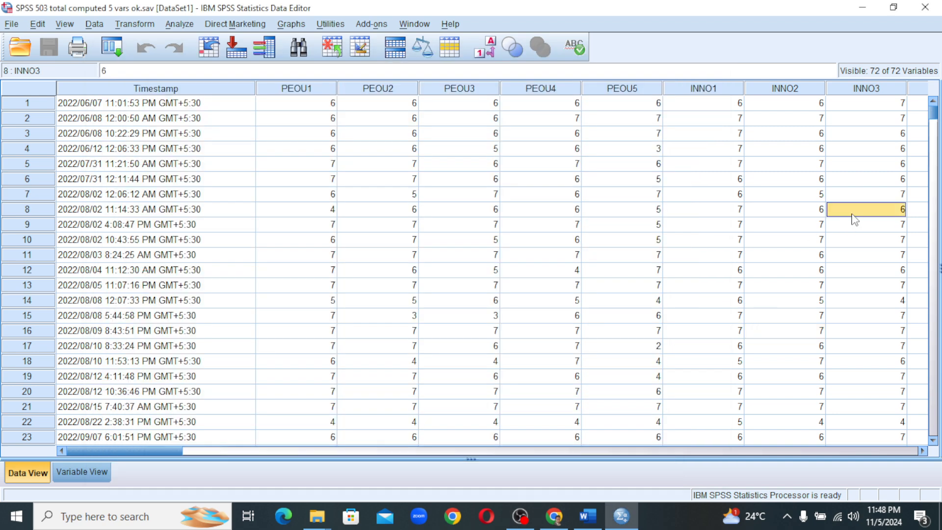
{"action": "left_click", "coordinate": [134, 25]}
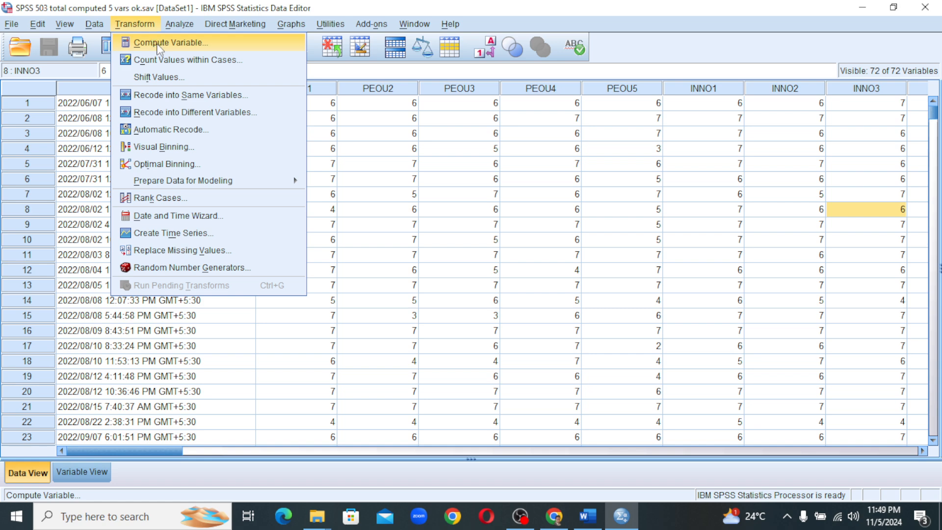
{"action": "left_click", "coordinate": [158, 49]}
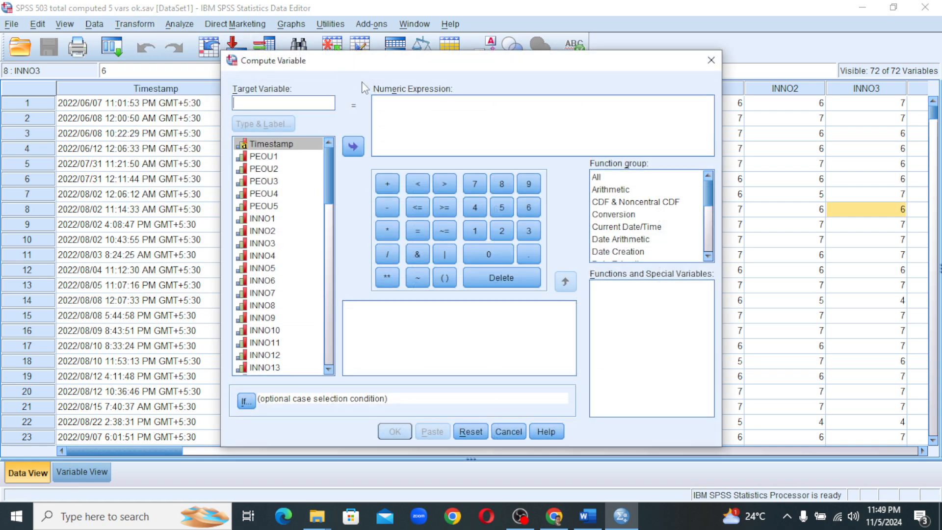
{"action": "left_click", "coordinate": [261, 157]}
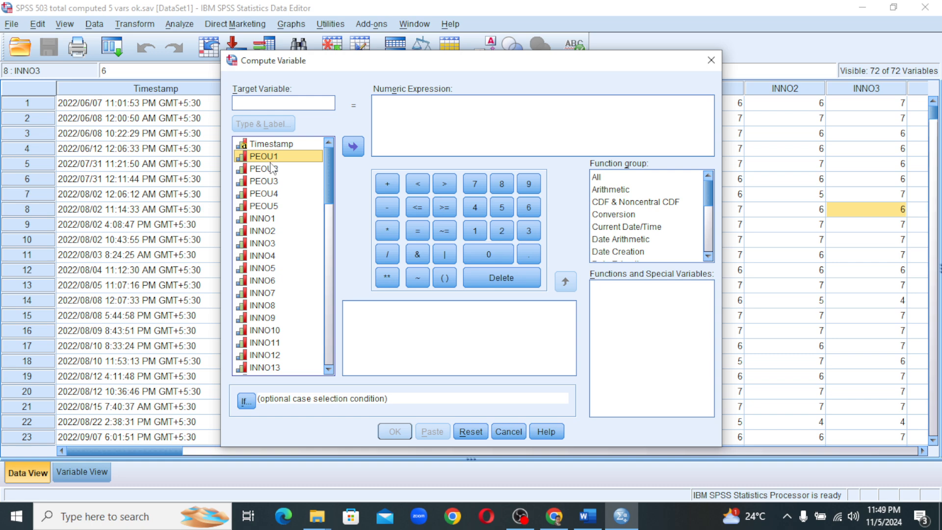
{"action": "left_click", "coordinate": [266, 103]}
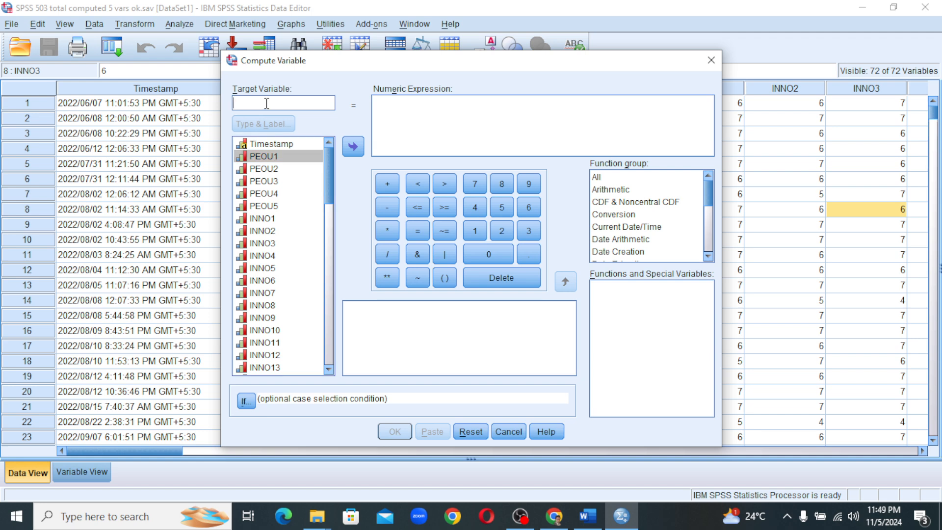
{"action": "type", "text": "Total"}
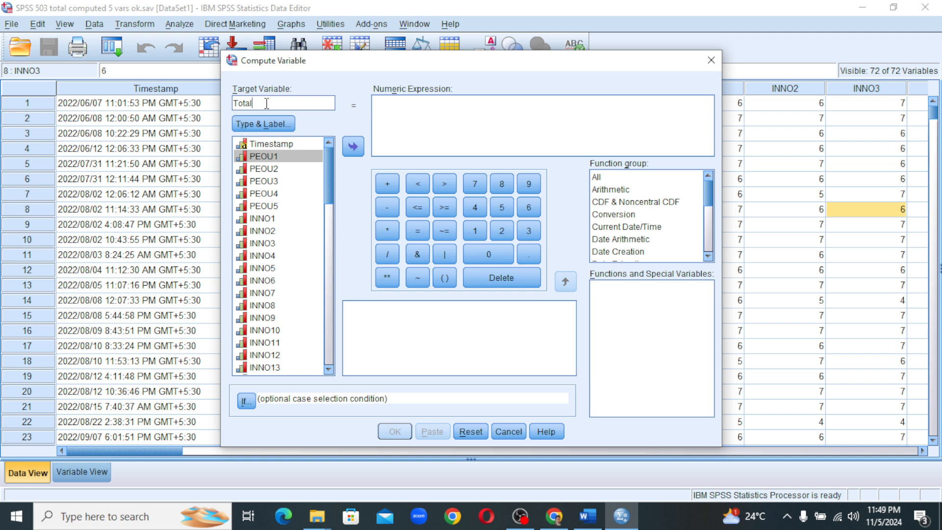
{"action": "type", "text": " _PEOU"}
Insert the Mean function from the Statistical function group into the numeric expression
{"action": "left_click", "coordinate": [419, 108]}
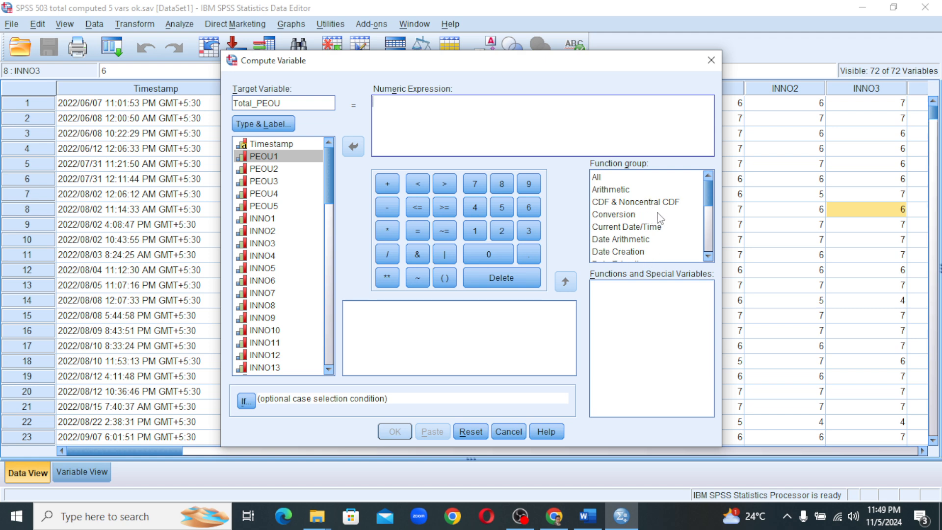
{"action": "left_click_drag", "start_coordinate": [708, 194], "coordinate": [714, 209]}
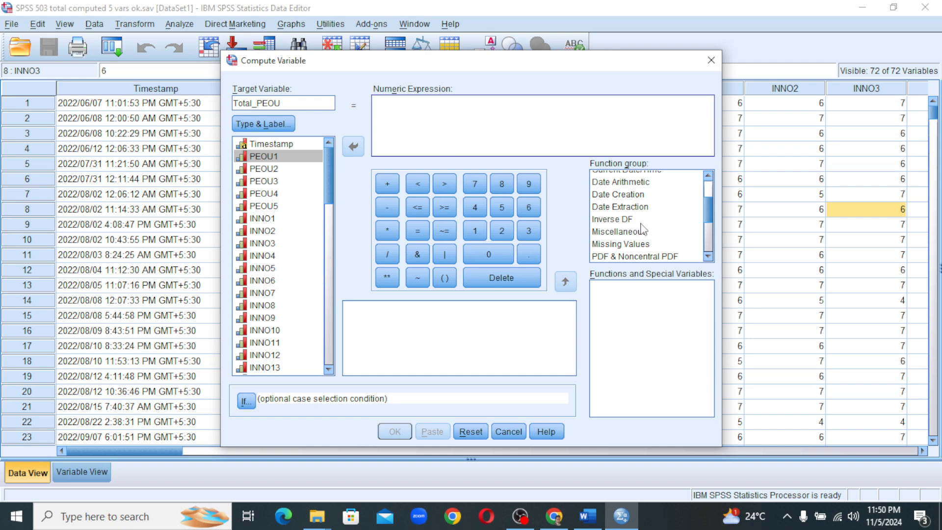
{"action": "left_click_drag", "start_coordinate": [711, 208], "coordinate": [695, 231]}
{"action": "left_click", "coordinate": [623, 245]}
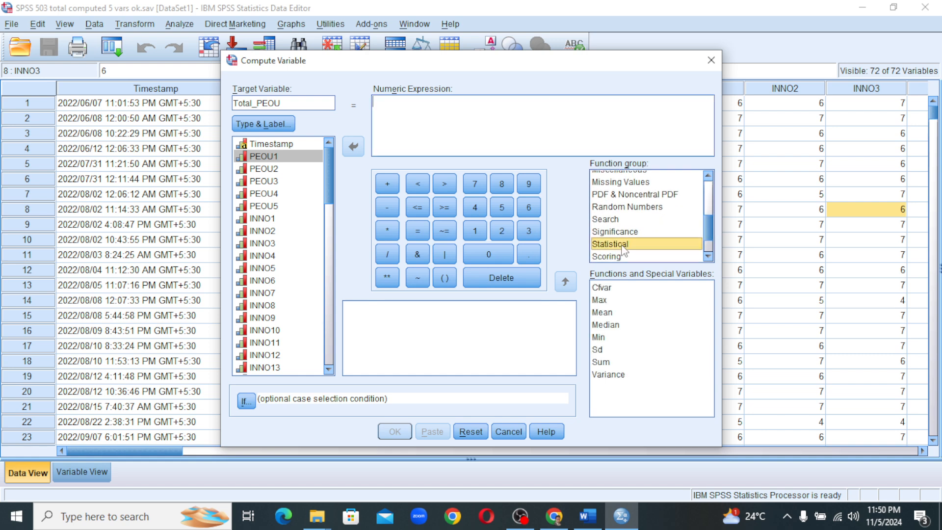
{"action": "left_click", "coordinate": [608, 315]}
{"action": "double_click", "coordinate": [607, 315]}
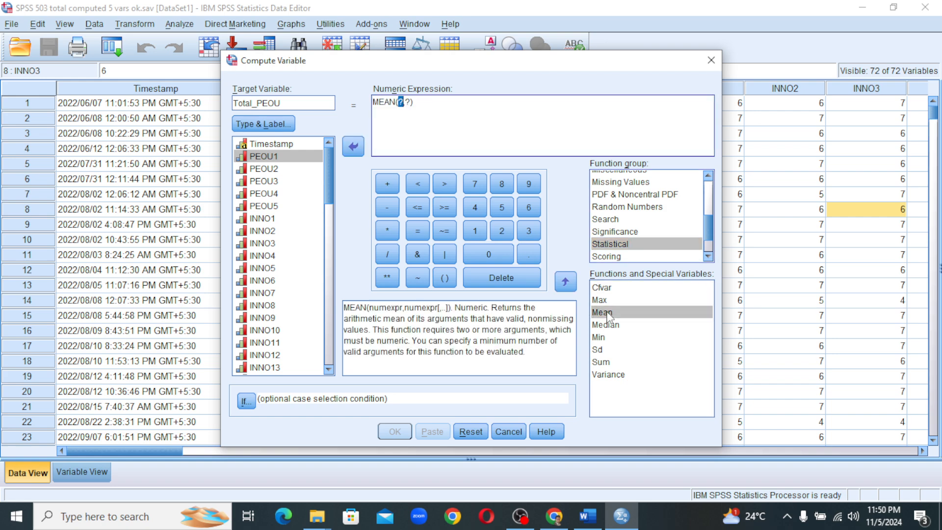
Replace the two placeholder arguments of the MEAN function with the variables PEOU1 and PEOU2
{"action": "left_click", "coordinate": [405, 103]}
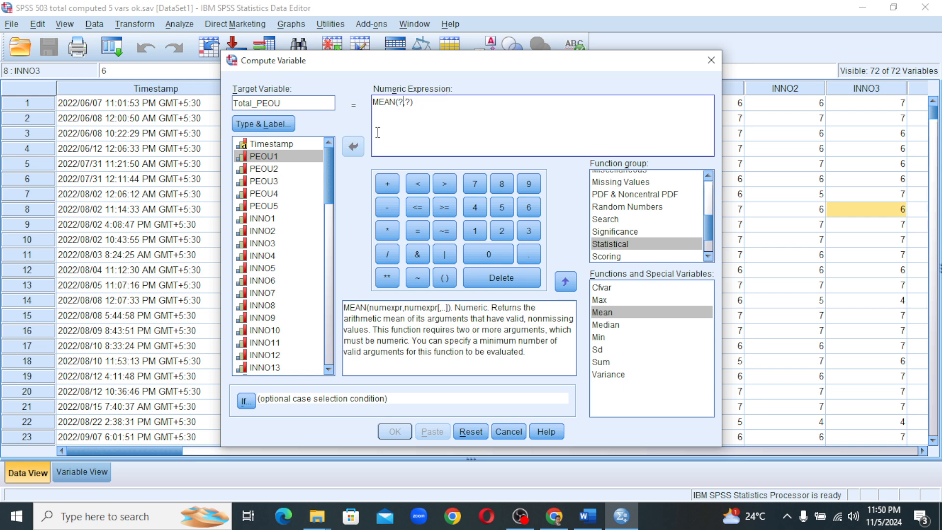
{"action": "key", "text": "BackSpace"}
{"action": "left_click", "coordinate": [304, 157]}
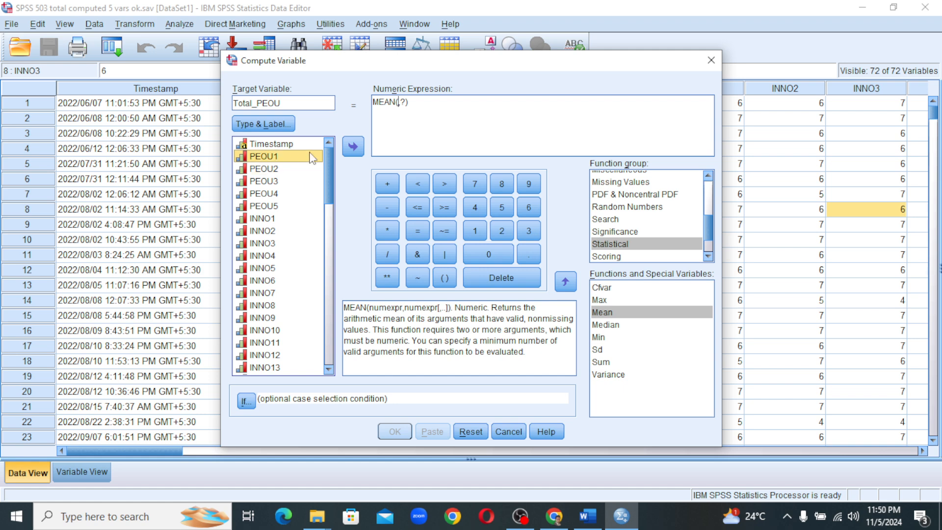
{"action": "left_click", "coordinate": [354, 147]}
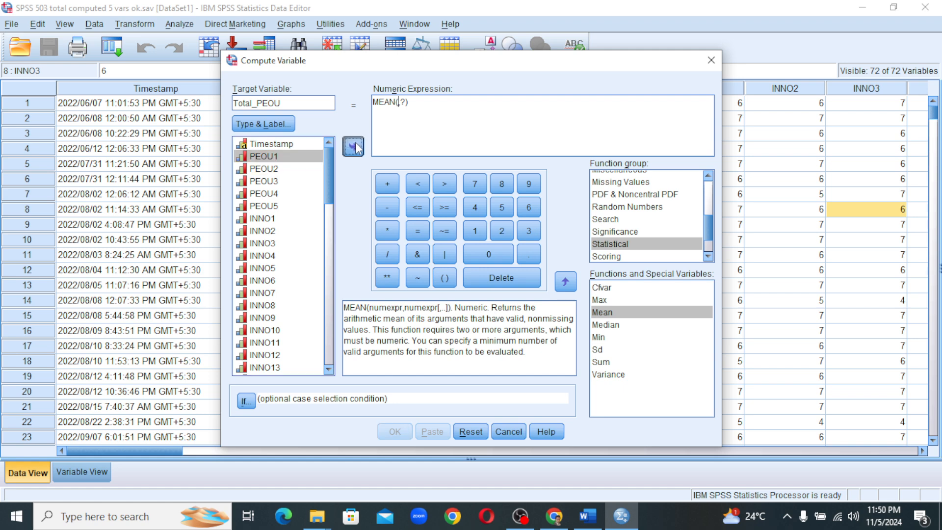
{"action": "left_click", "coordinate": [270, 170]}
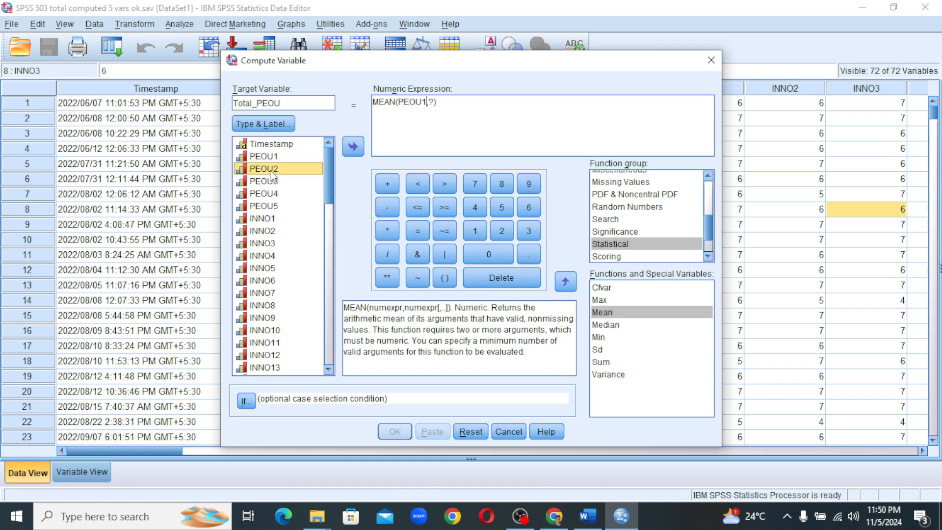
{"action": "left_click", "coordinate": [435, 103]}
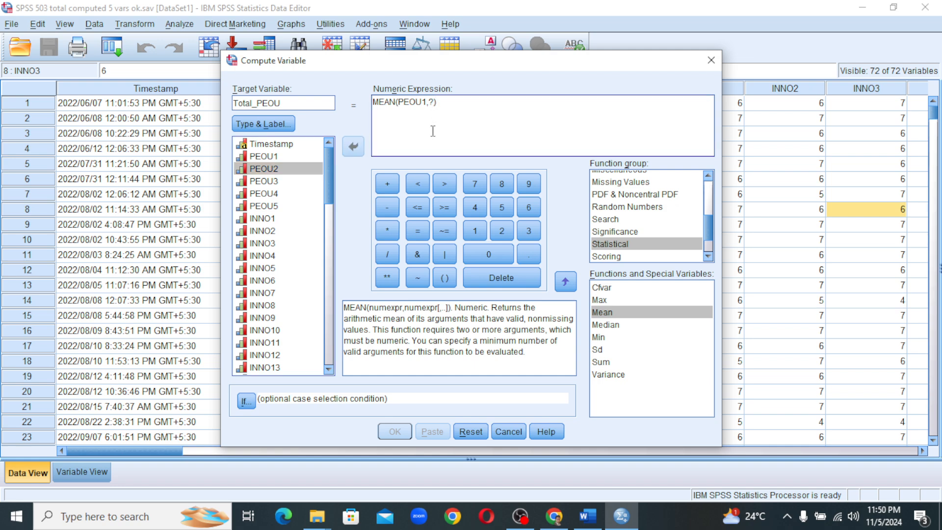
{"action": "key", "text": "BackSpace"}
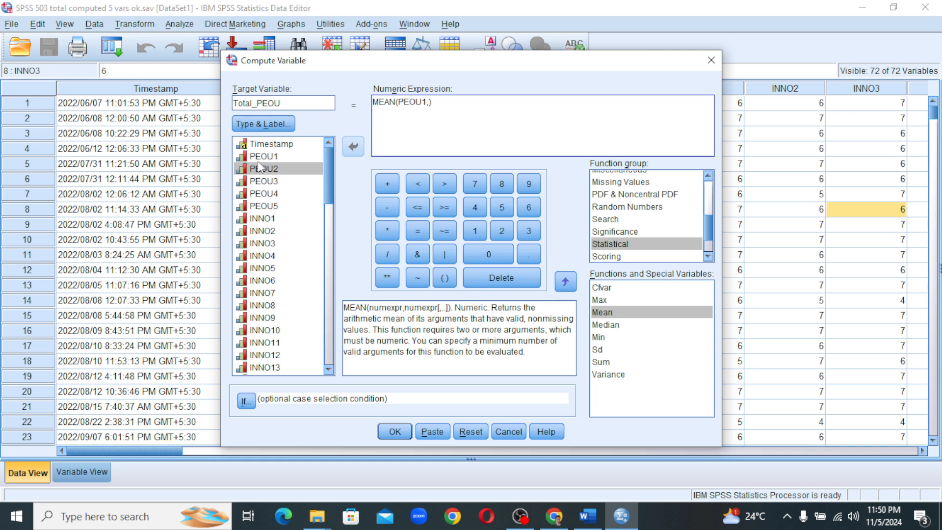
{"action": "left_click", "coordinate": [270, 178]}
{"action": "left_click", "coordinate": [269, 169]}
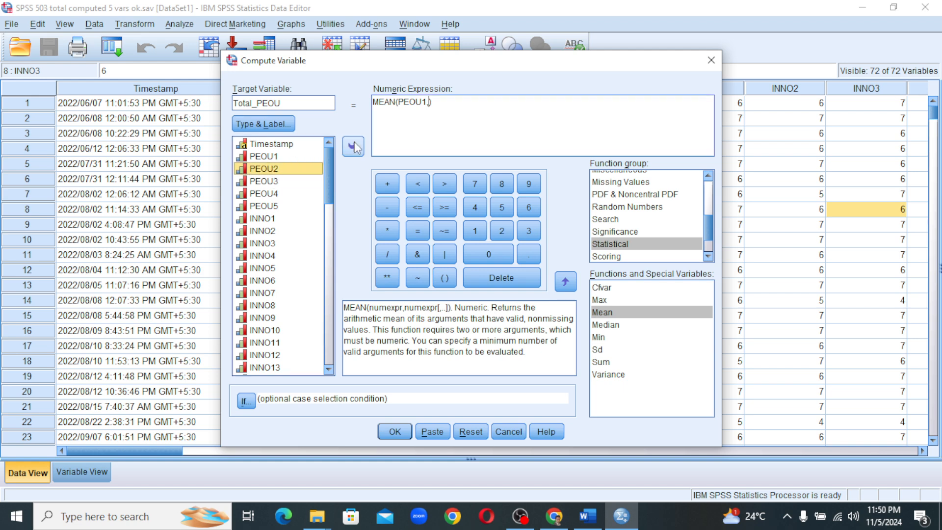
{"action": "left_click", "coordinate": [353, 146]}
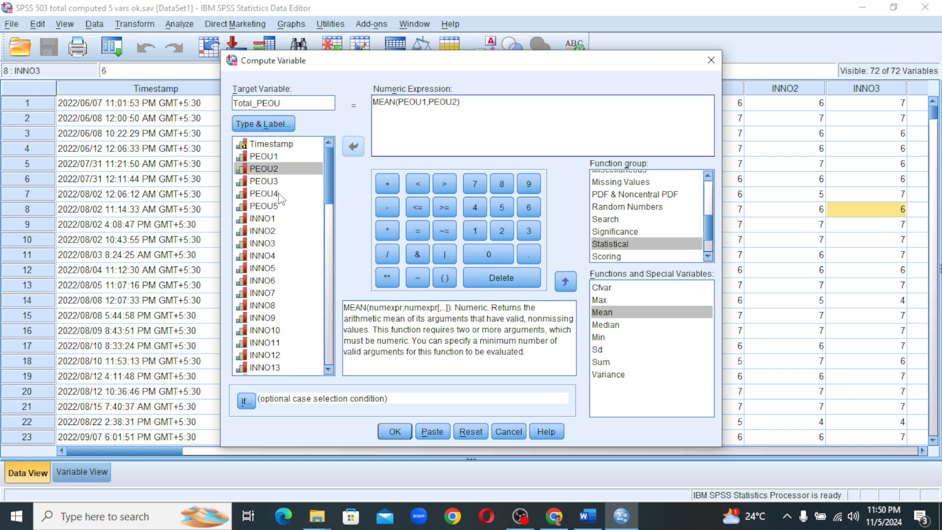
Add PEOU3, PEOU4 and PEOU5 as comma-separated arguments of the MEAN function and run the computation
{"action": "type", "text": ","}
{"action": "left_click", "coordinate": [270, 181]}
{"action": "left_click", "coordinate": [353, 147]}
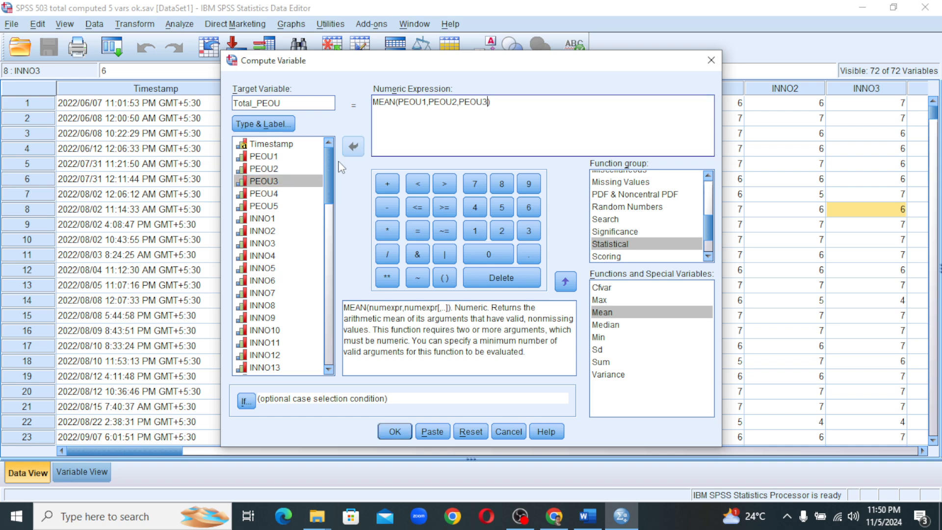
{"action": "left_click", "coordinate": [293, 193]}
{"action": "left_click", "coordinate": [353, 147]}
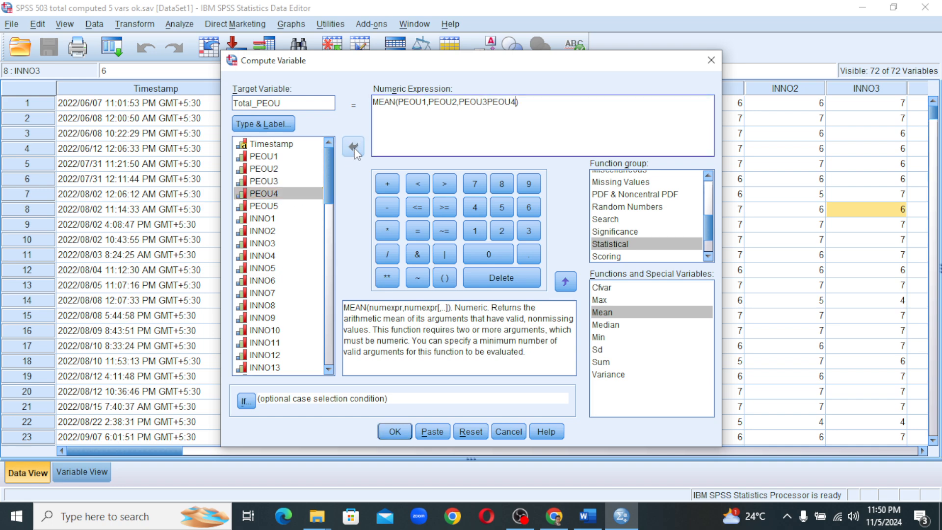
{"action": "left_click", "coordinate": [487, 103]}
{"action": "type", "text": ","}
{"action": "left_click", "coordinate": [518, 102]}
{"action": "type", "text": ","}
{"action": "left_click", "coordinate": [267, 207]}
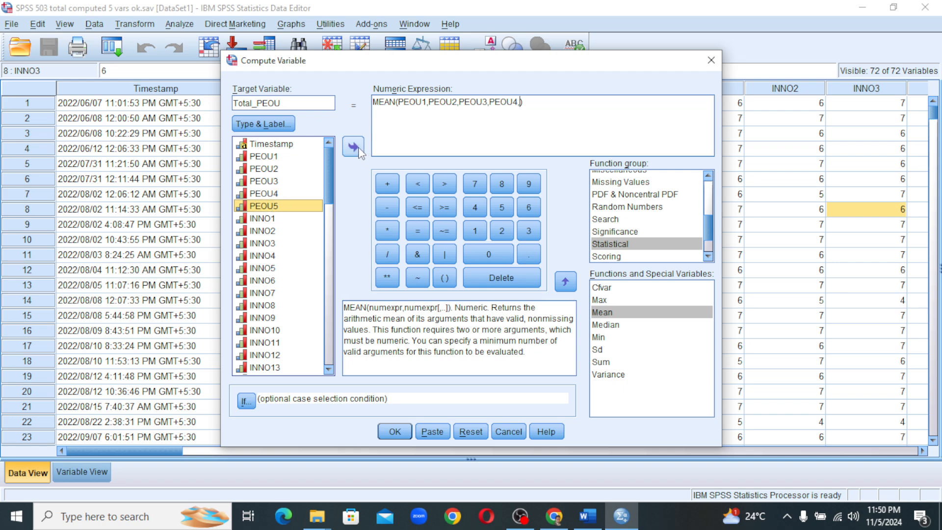
{"action": "left_click", "coordinate": [353, 146]}
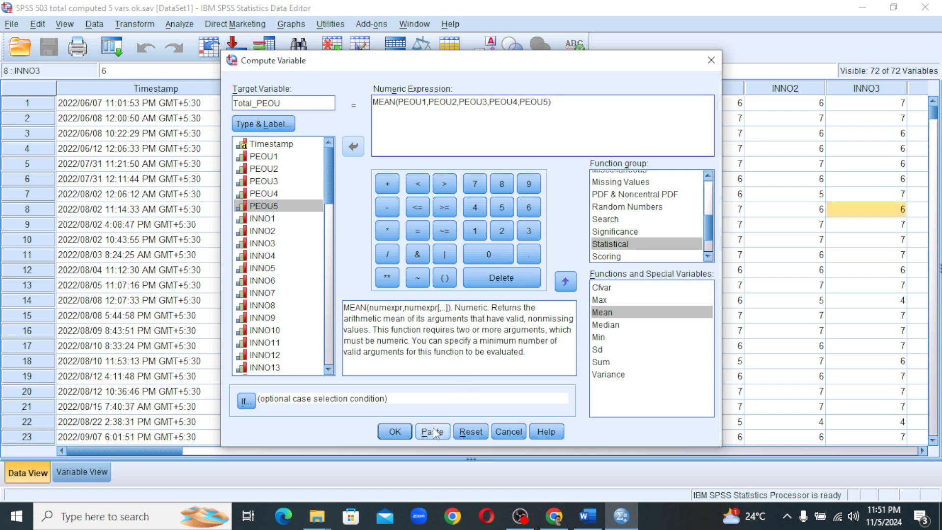
{"action": "left_click", "coordinate": [394, 431]}
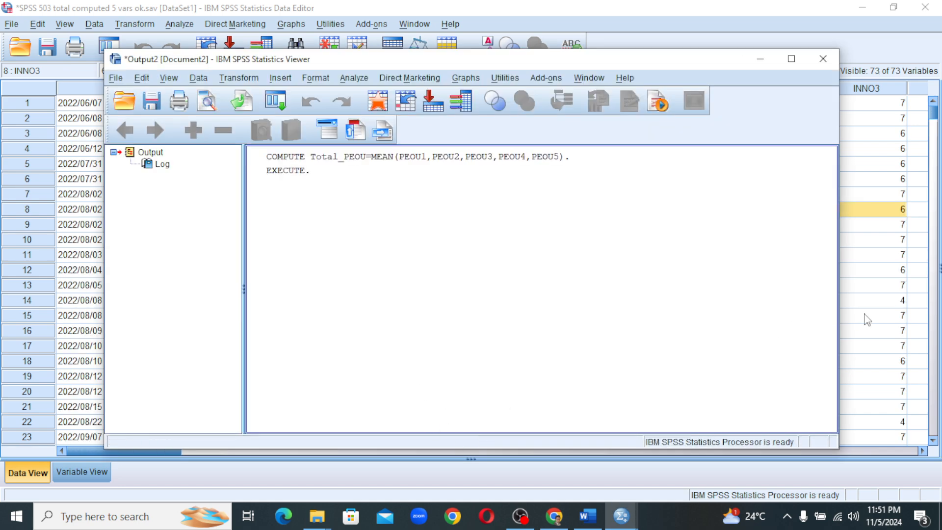
Return to the data editor and examine the new Total_PEOU column at the end of the dataset
{"action": "left_click", "coordinate": [868, 320]}
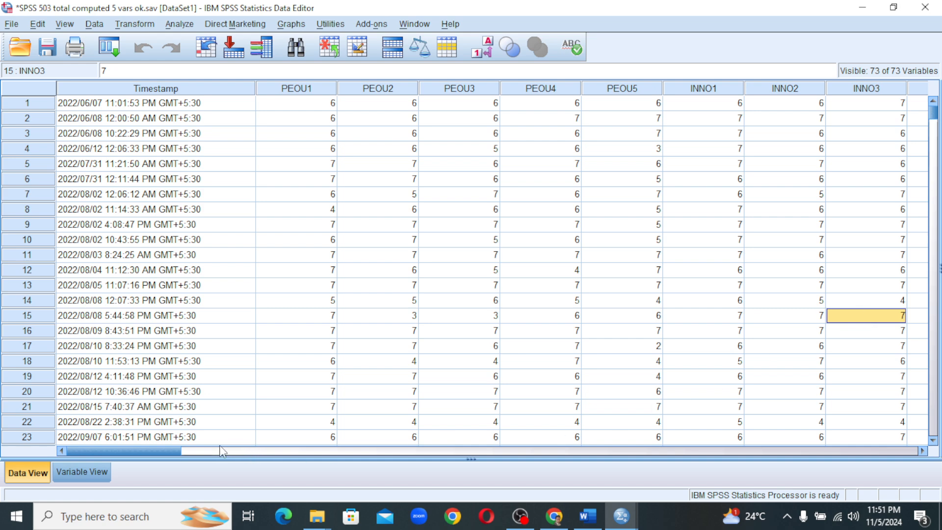
{"action": "left_click_drag", "start_coordinate": [163, 452], "coordinate": [871, 480]}
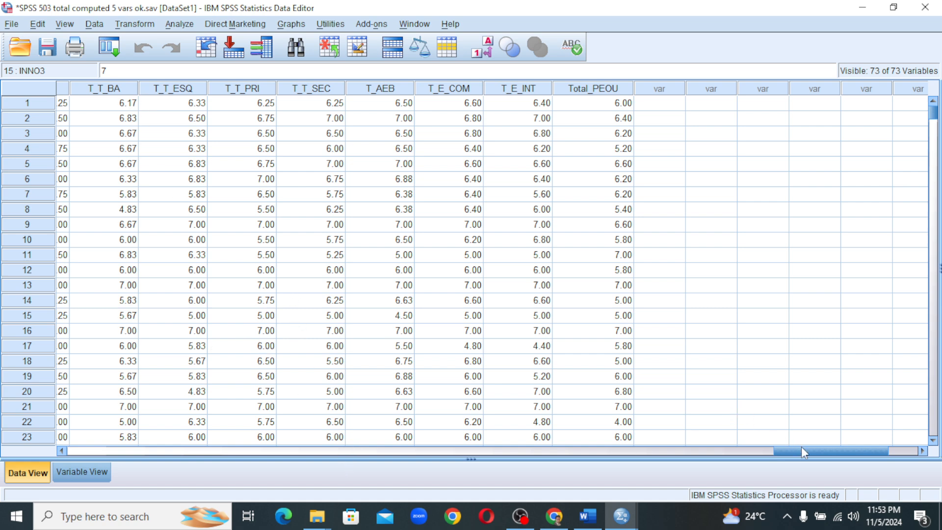
{"action": "left_click_drag", "start_coordinate": [802, 447], "coordinate": [59, 452]}
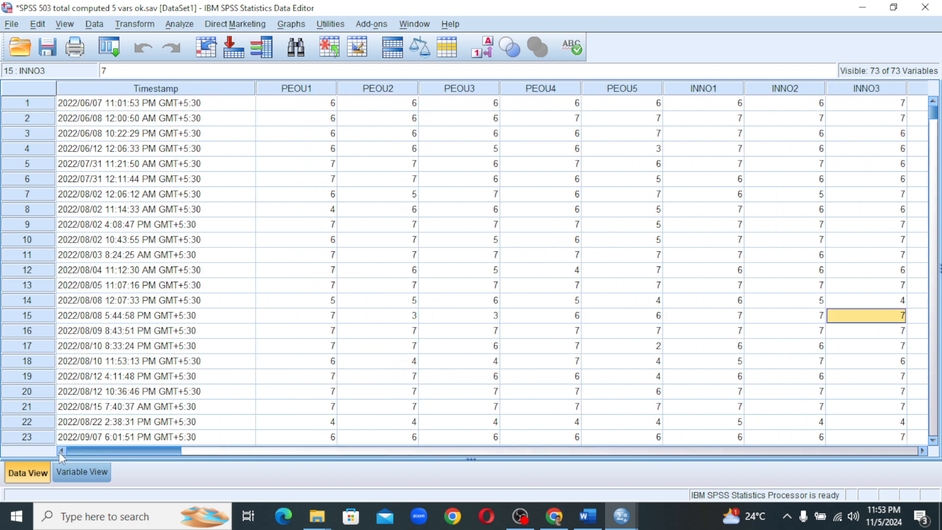
Start a Recode into Same Variables operation and choose PEOU1 as the variable to recode
{"action": "left_click", "coordinate": [134, 24]}
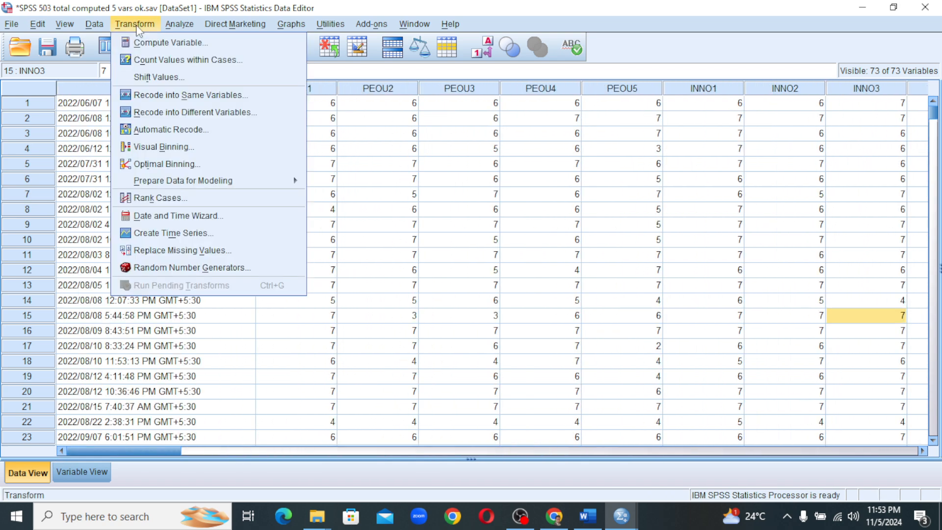
{"action": "left_click", "coordinate": [170, 95]}
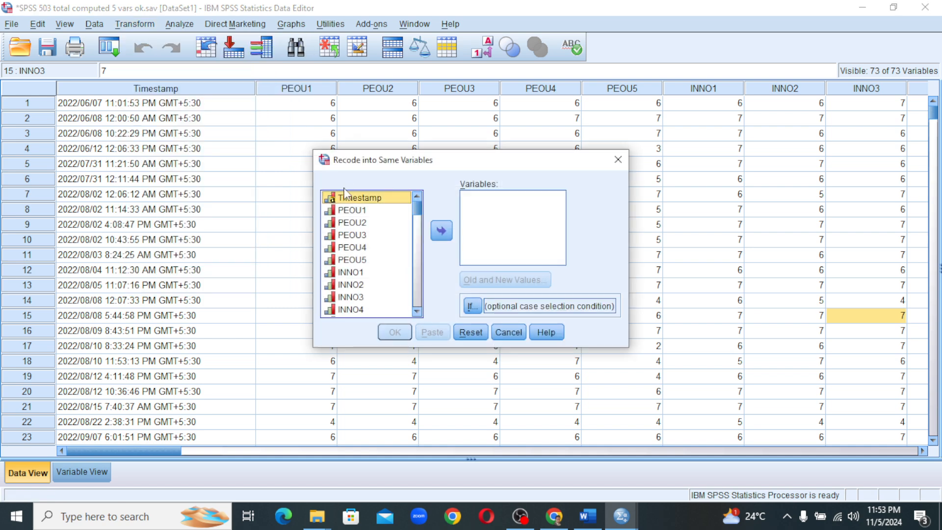
{"action": "left_click", "coordinate": [354, 211]}
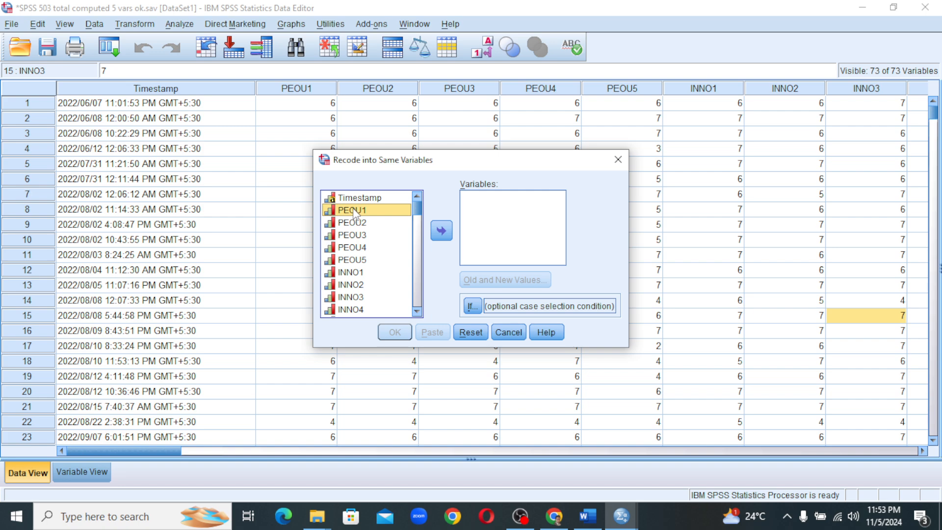
{"action": "left_click", "coordinate": [354, 212]}
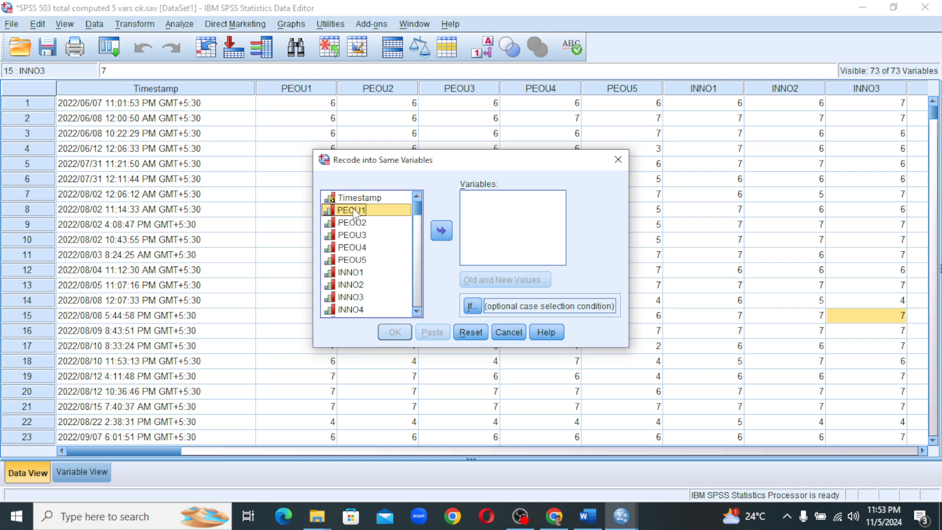
{"action": "left_click", "coordinate": [442, 232]}
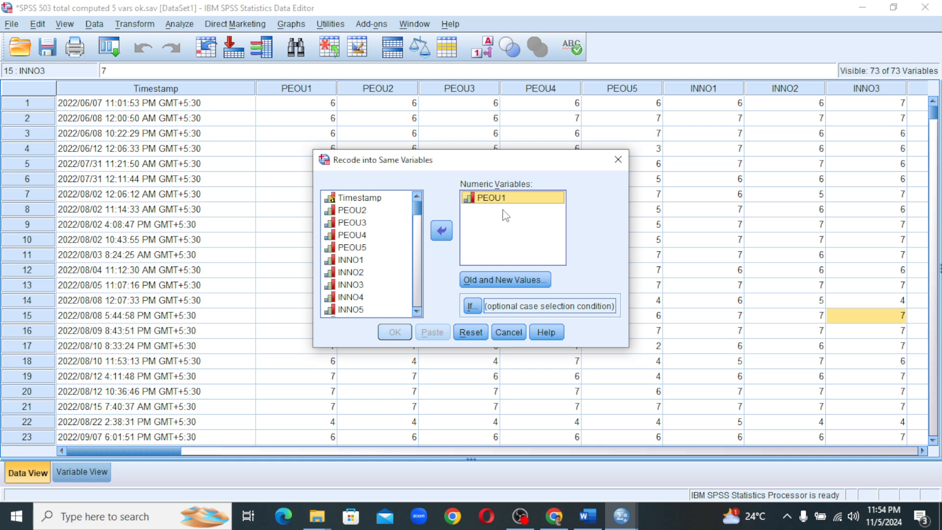
Define a recoding rule for PEOU1 that maps old values in the range 1 through 6 to the new value 1
{"action": "left_click", "coordinate": [498, 282]}
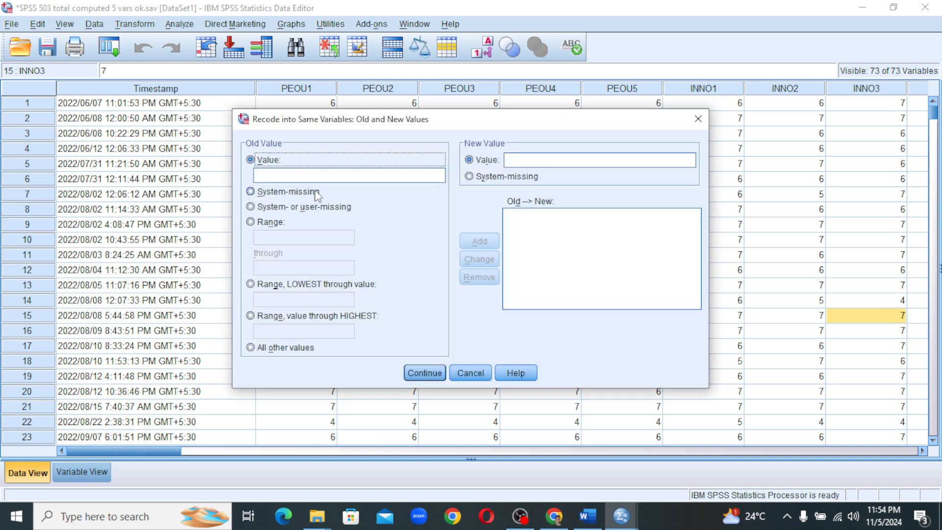
{"action": "left_click", "coordinate": [251, 222]}
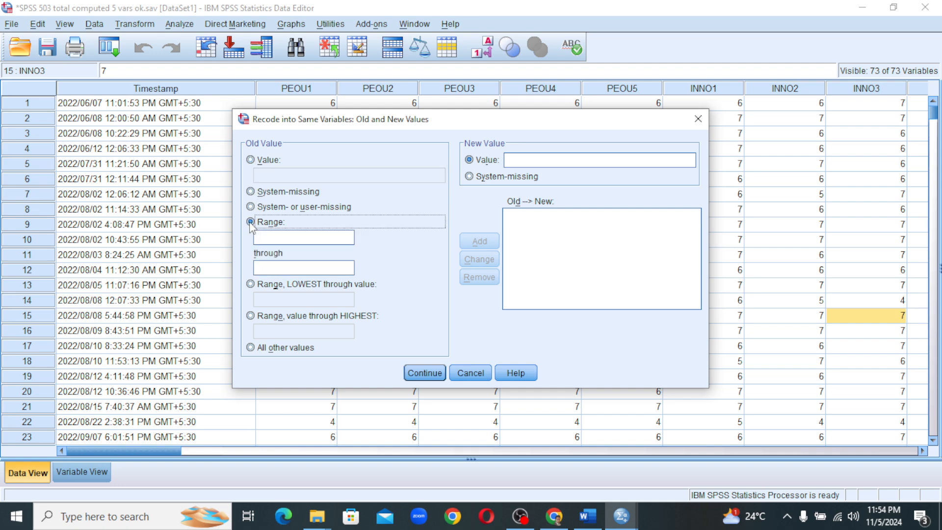
{"action": "left_click", "coordinate": [271, 237]}
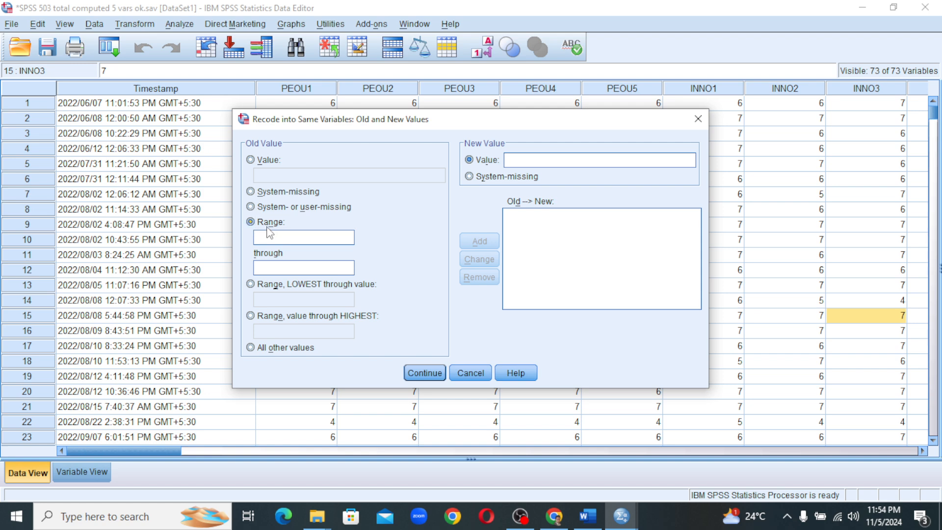
{"action": "type", "text": "1"}
{"action": "left_click", "coordinate": [283, 264]}
{"action": "type", "text": "6"}
{"action": "type", "text": "1"}
{"action": "left_click", "coordinate": [475, 239]}
Add a recoding rule for PEOU1 that maps the old value 7 to the new value 2 and run the recode
{"action": "left_click", "coordinate": [250, 161]}
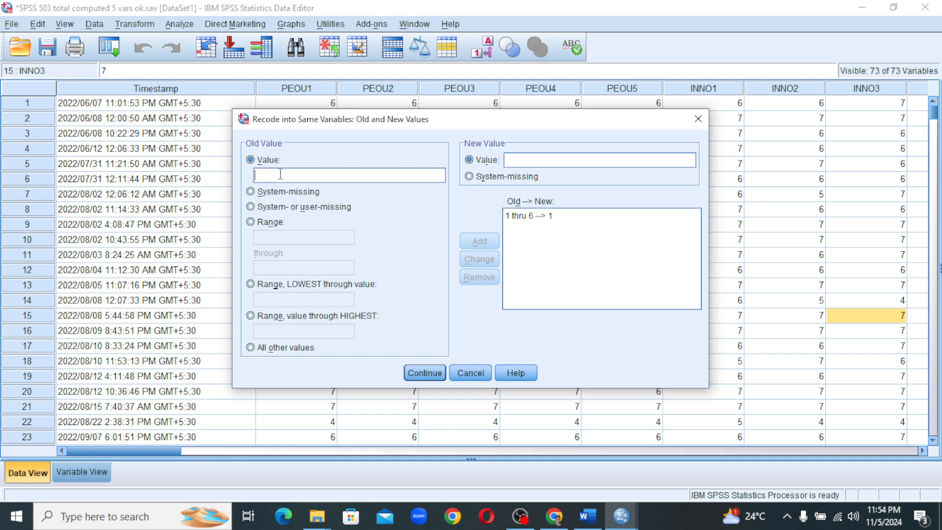
{"action": "type", "text": "7"}
{"action": "left_click", "coordinate": [525, 161]}
{"action": "type", "text": "2"}
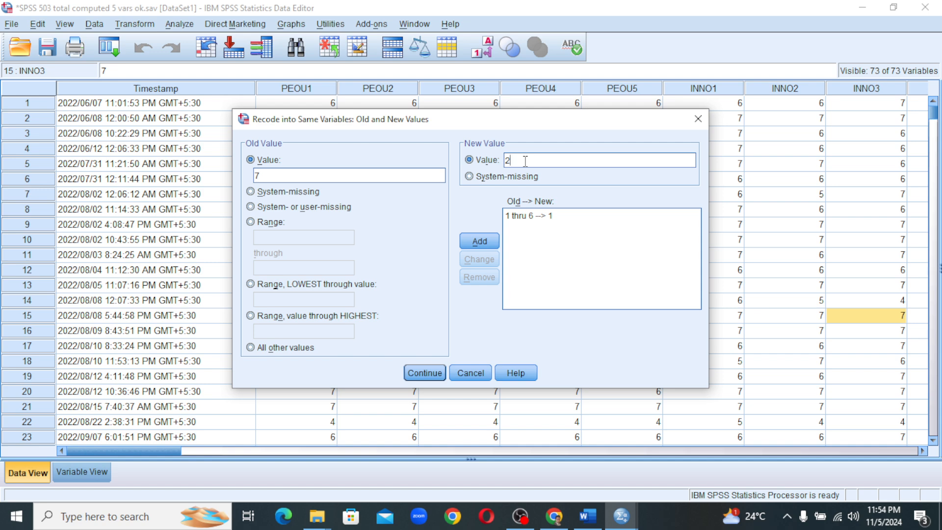
{"action": "left_click", "coordinate": [473, 242]}
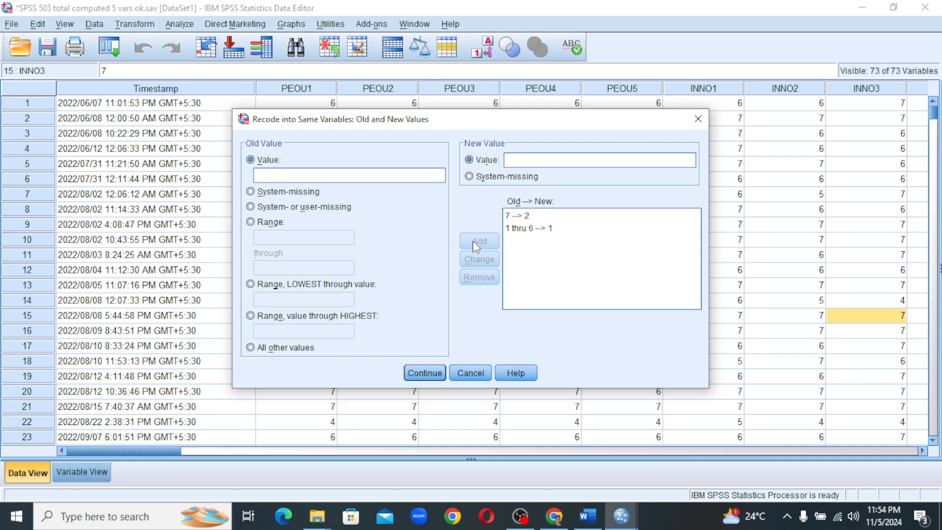
{"action": "left_click", "coordinate": [425, 373]}
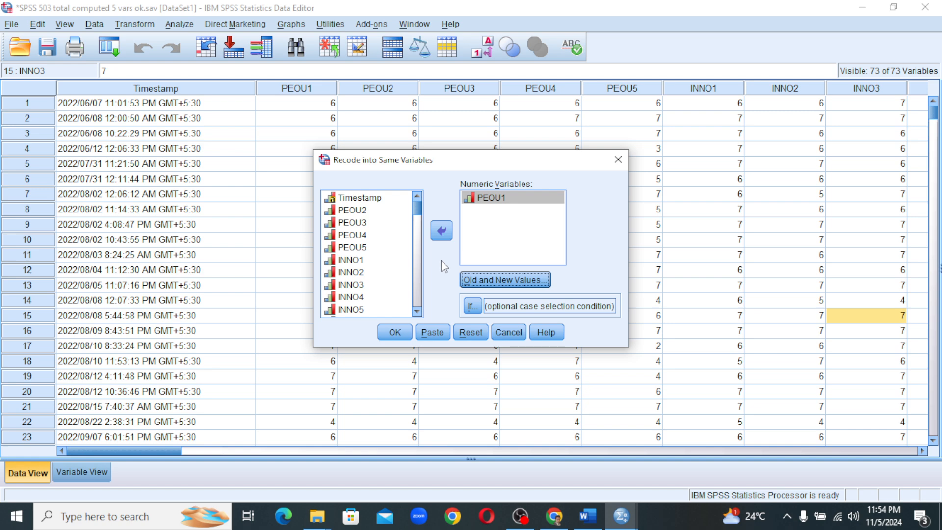
{"action": "left_click", "coordinate": [395, 334]}
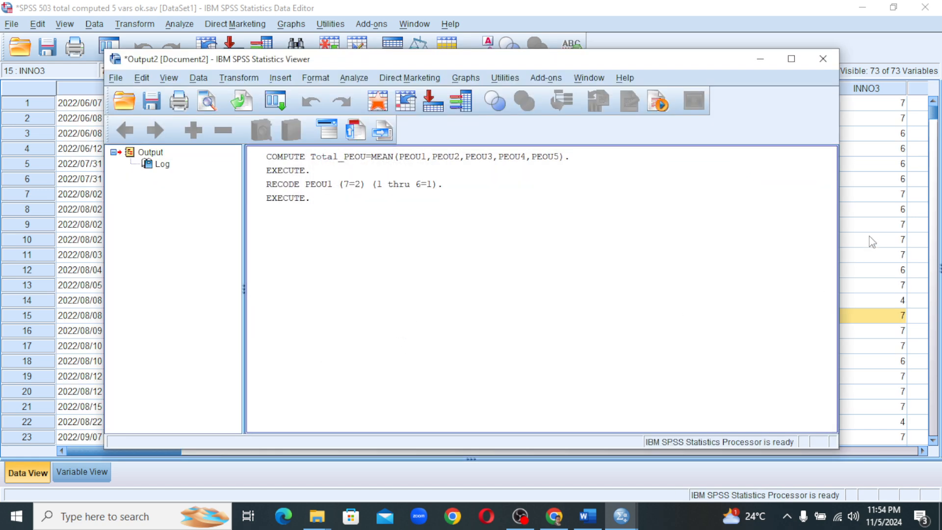
Return to the data editor and examine the recoded values in the PEOU1 column
{"action": "left_click", "coordinate": [871, 241]}
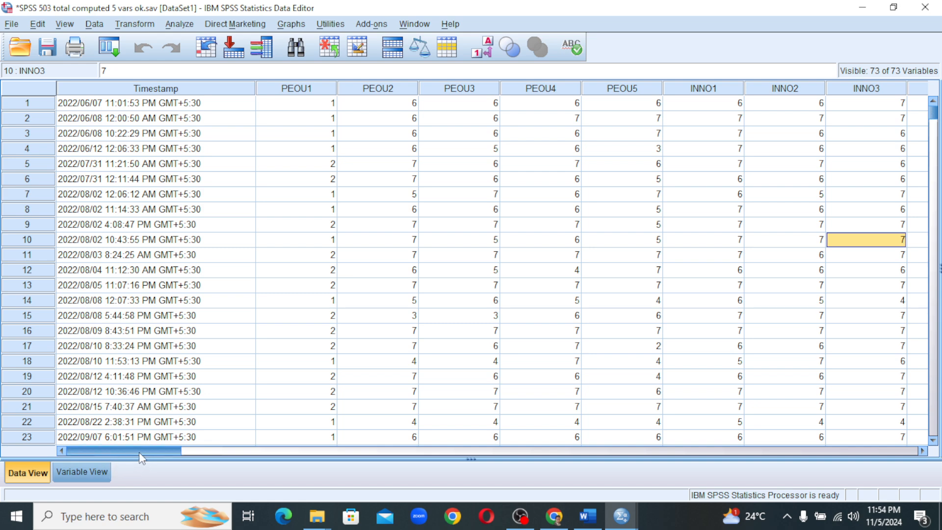
{"action": "left_click_drag", "start_coordinate": [140, 452], "coordinate": [98, 464]}
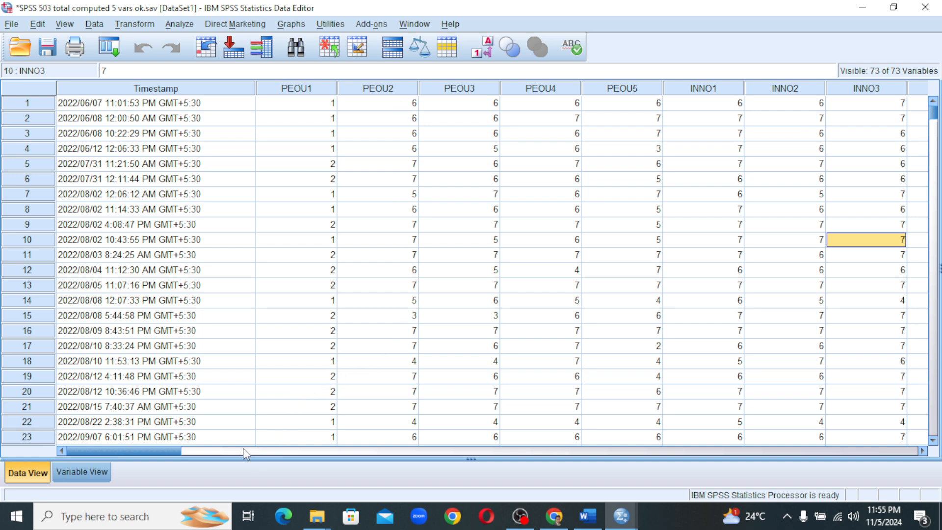
{"action": "left_click_drag", "start_coordinate": [179, 450], "coordinate": [76, 414]}
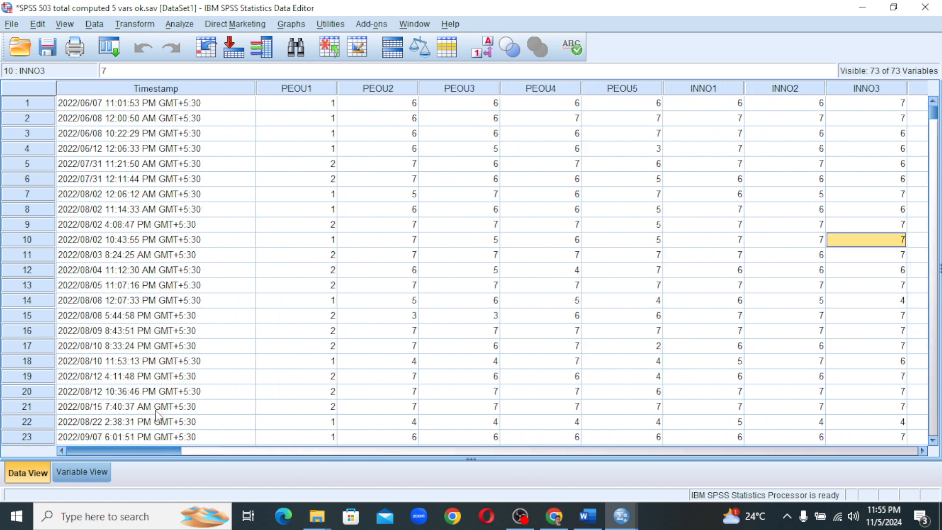
{"action": "left_click", "coordinate": [75, 411]}
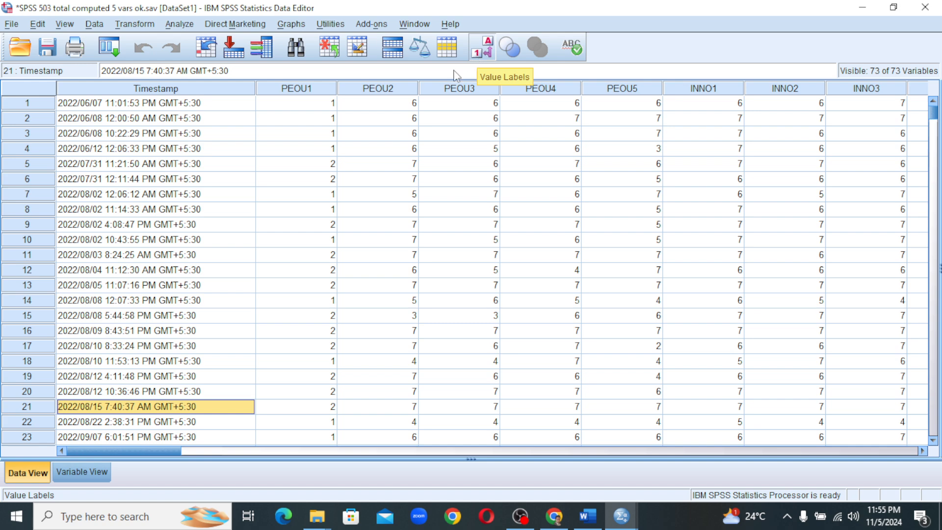
Open the value labels of PEOU1 in the variable definitions and add the label "1-7" for value 1
{"action": "left_click", "coordinate": [79, 472]}
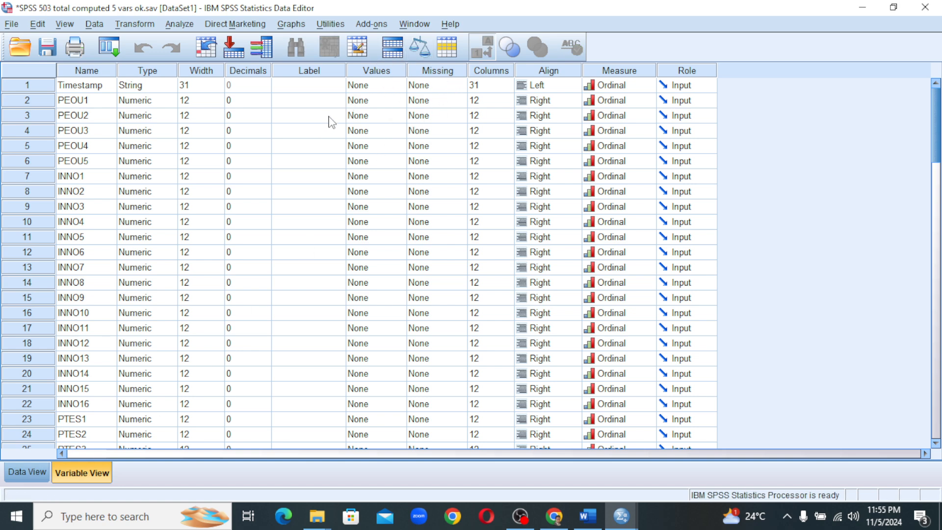
{"action": "left_click", "coordinate": [369, 106]}
{"action": "left_click", "coordinate": [400, 101]}
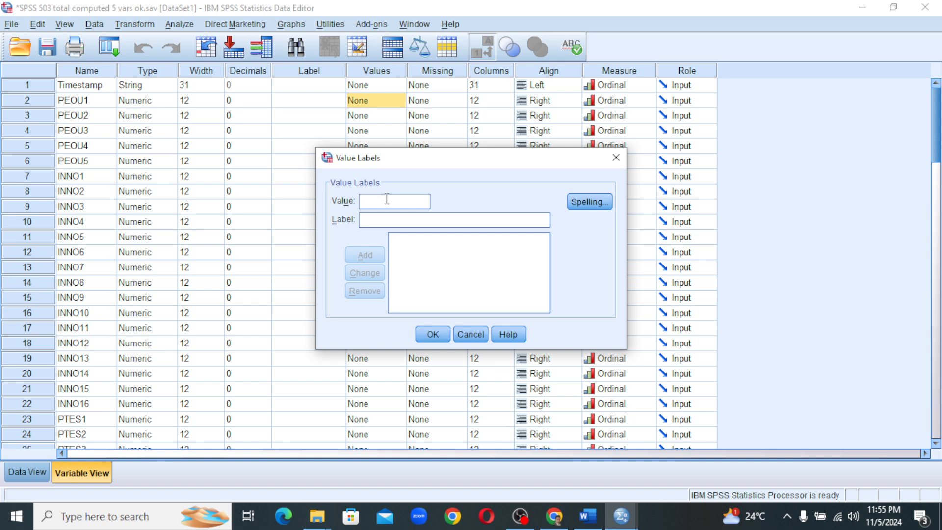
{"action": "type", "text": "1"}
{"action": "left_click", "coordinate": [392, 220]}
{"action": "type", "text": "1-7"}
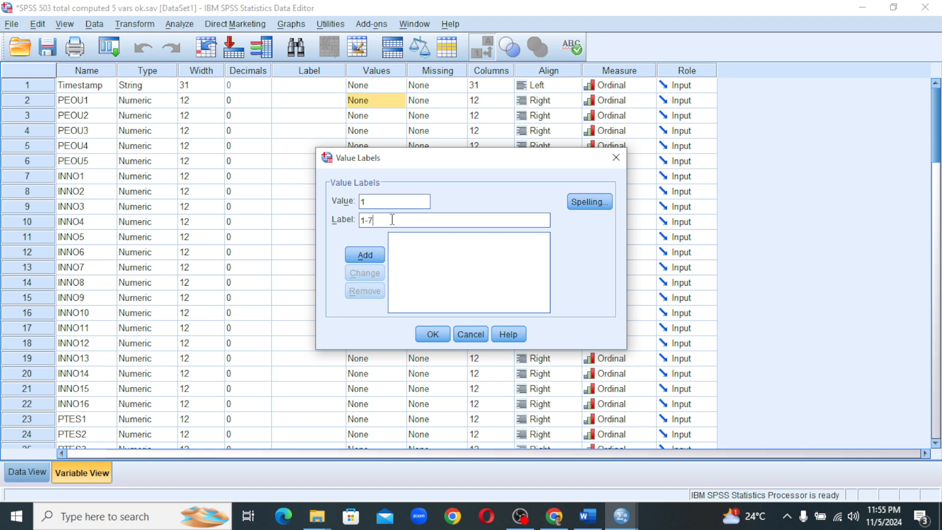
{"action": "left_click", "coordinate": [371, 266]}
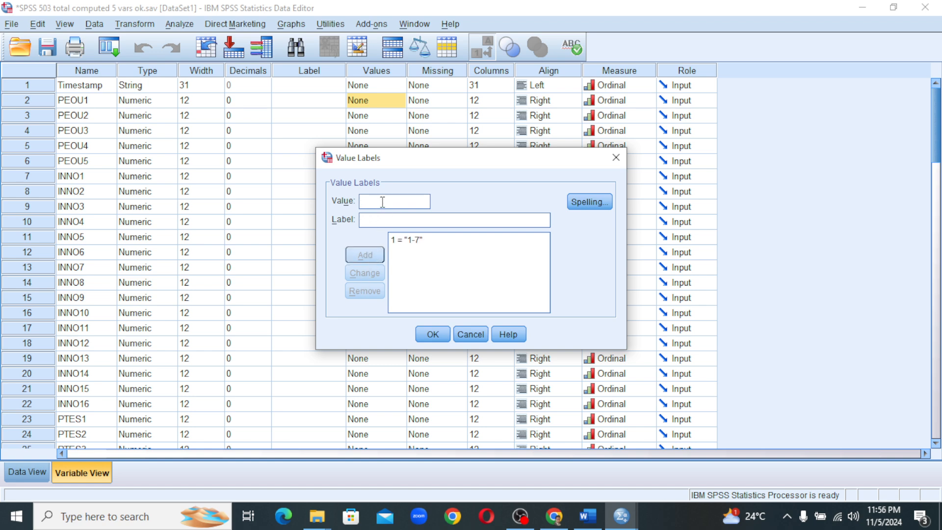
Add the label "7" for value 2 of PEOU1 and save the value labels
{"action": "type", "text": "2"}
{"action": "left_click", "coordinate": [384, 218]}
{"action": "type", "text": "7"}
{"action": "left_click", "coordinate": [375, 257]}
{"action": "left_click", "coordinate": [430, 334]}
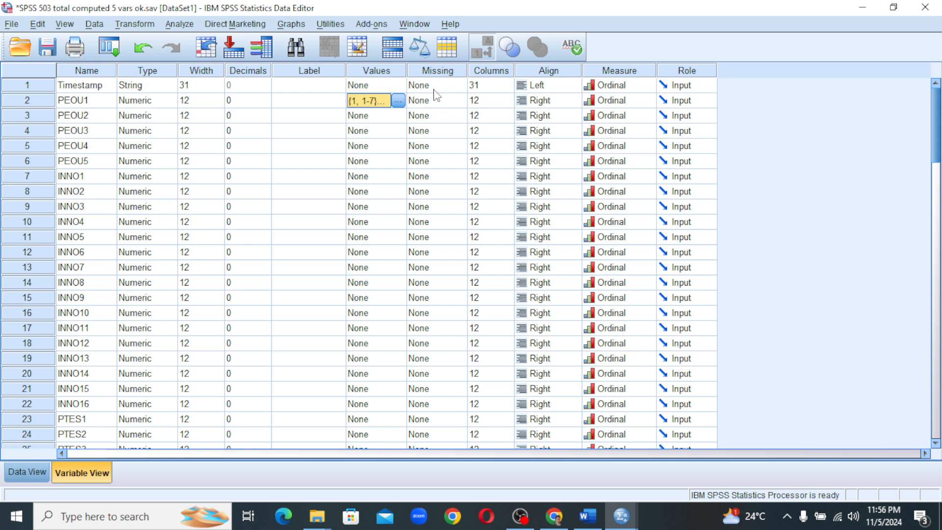
Start a Recode into Different Variables operation with PEOU2 as input and name the output variable Peou_2_new
{"action": "left_click", "coordinate": [146, 29]}
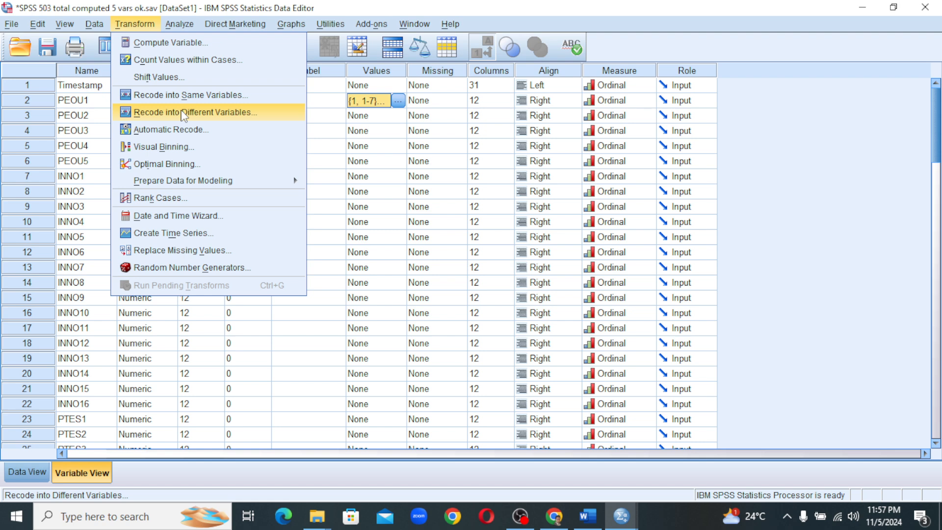
{"action": "left_click", "coordinate": [183, 114]}
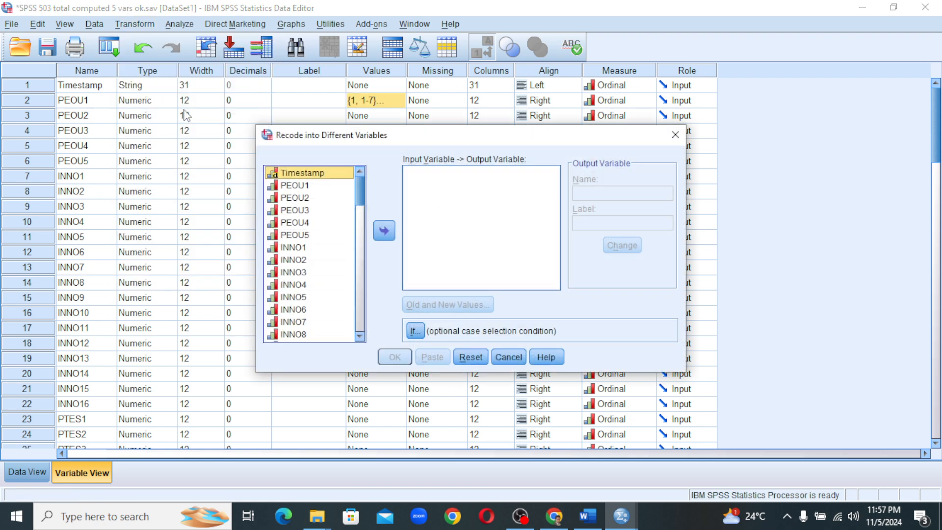
{"action": "left_click", "coordinate": [296, 199]}
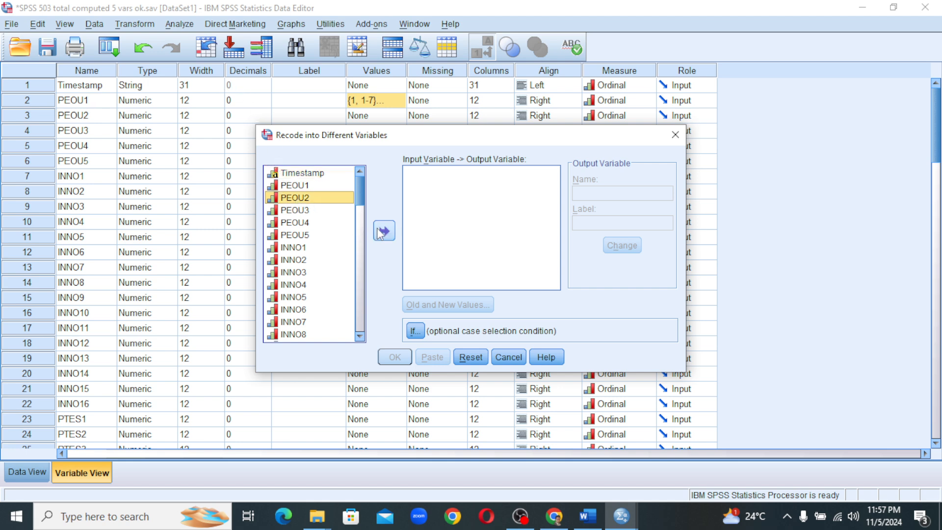
{"action": "left_click", "coordinate": [383, 231]}
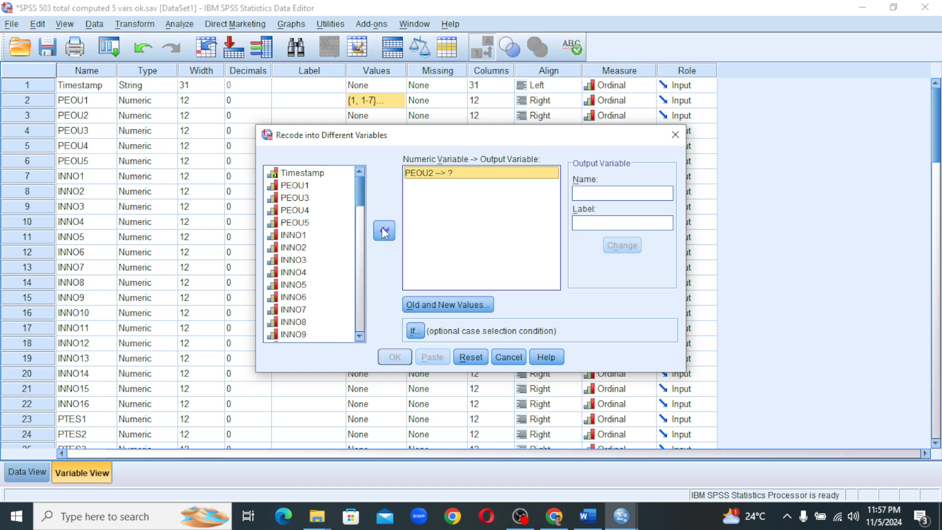
{"action": "left_click", "coordinate": [610, 195]}
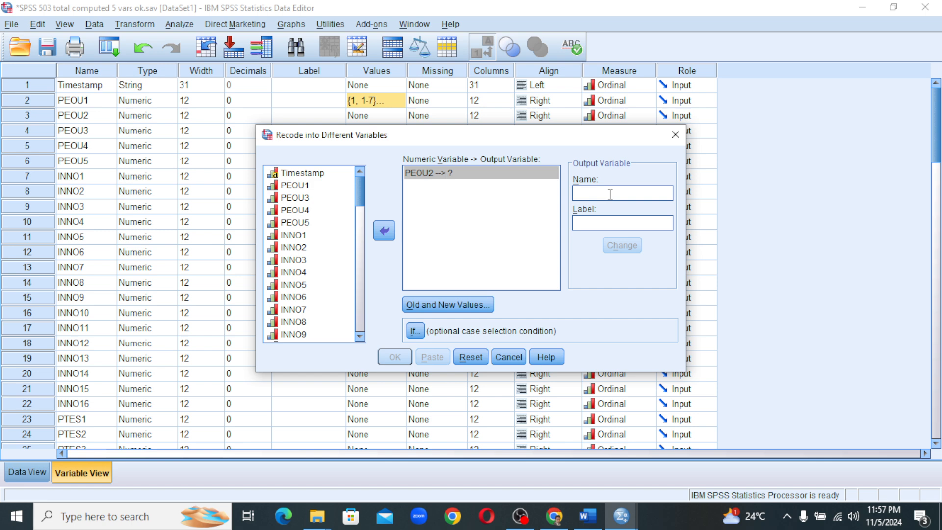
{"action": "type", "text": "Peo"}
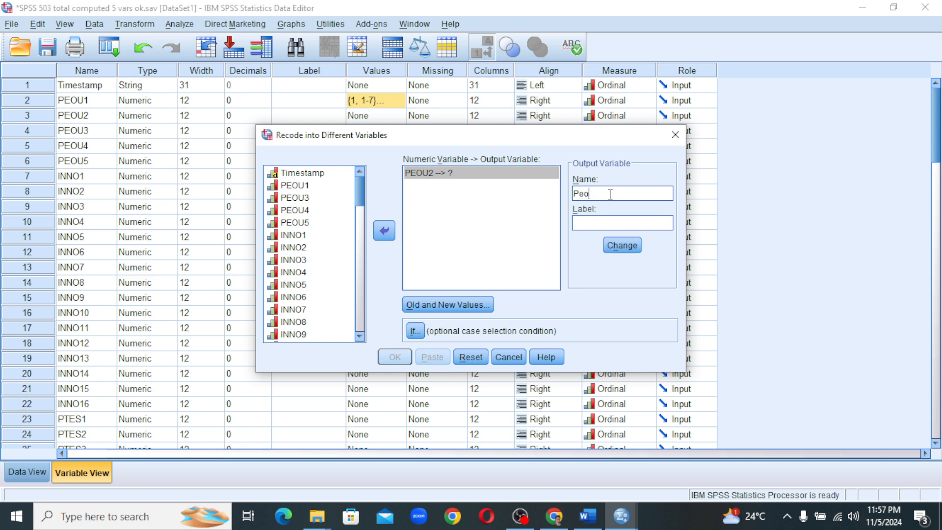
{"action": "type", "text": "u_2_new"}
{"action": "left_click", "coordinate": [530, 211]}
Reuse the output name as the label, edit it to "Peou 2 new", and assign the output variable to PEOU2
{"action": "left_click_drag", "start_coordinate": [627, 193], "coordinate": [576, 193]}
{"action": "key", "text": "ctrl+c"}
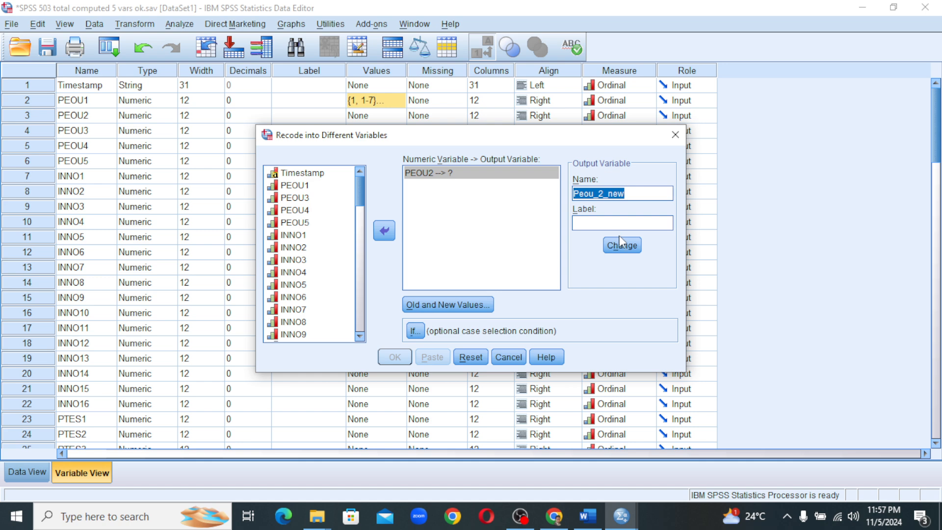
{"action": "left_click", "coordinate": [610, 224]}
{"action": "key", "text": "ctrl+v"}
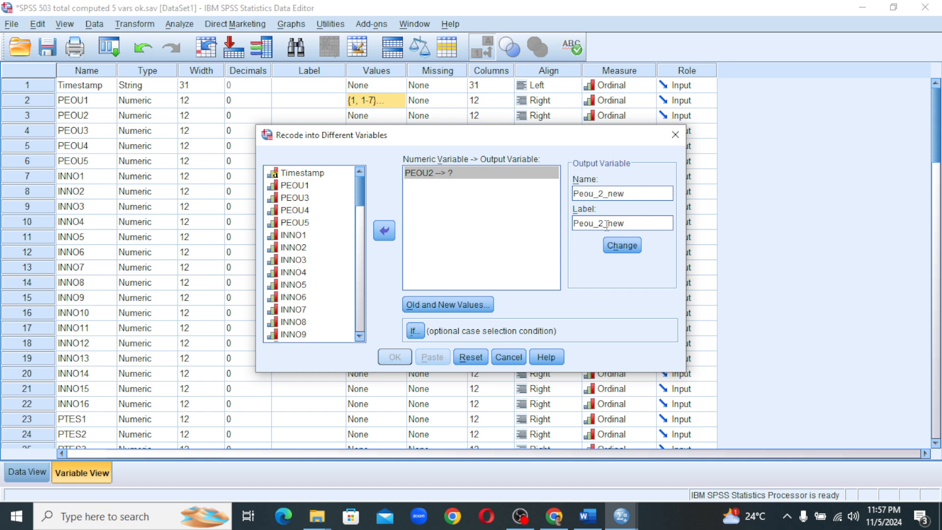
{"action": "key", "text": "BackSpace"}
{"action": "key", "text": "Left"}
{"action": "key", "text": "Left"}
{"action": "key", "text": "Left"}
{"action": "key", "text": "BackSpace"}
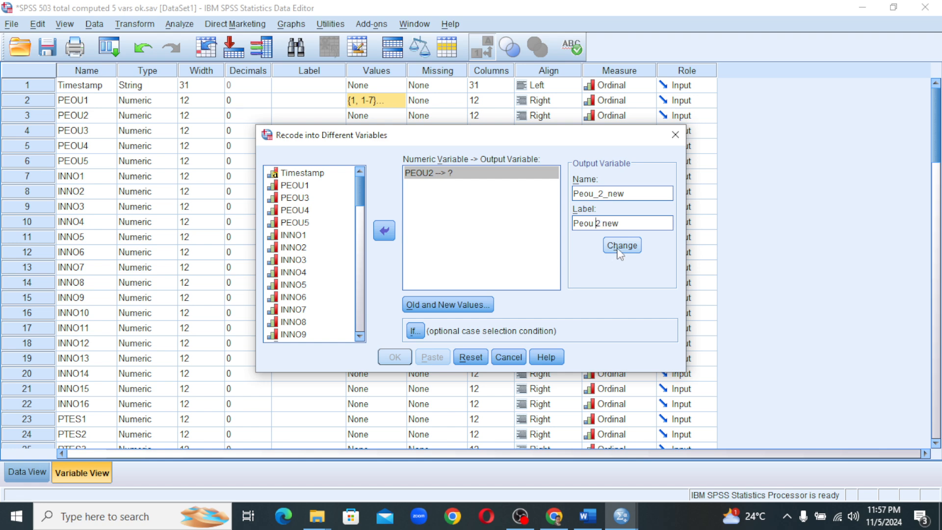
{"action": "left_click", "coordinate": [620, 250]}
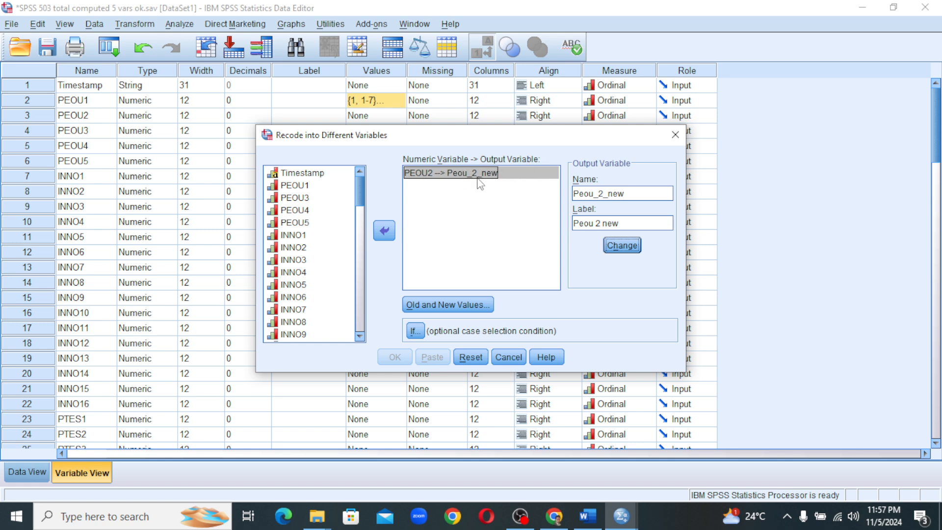
Set the output variable to string and define a rule mapping PEOU2 values 1 through 6 to "Low"
{"action": "left_click", "coordinate": [438, 304]}
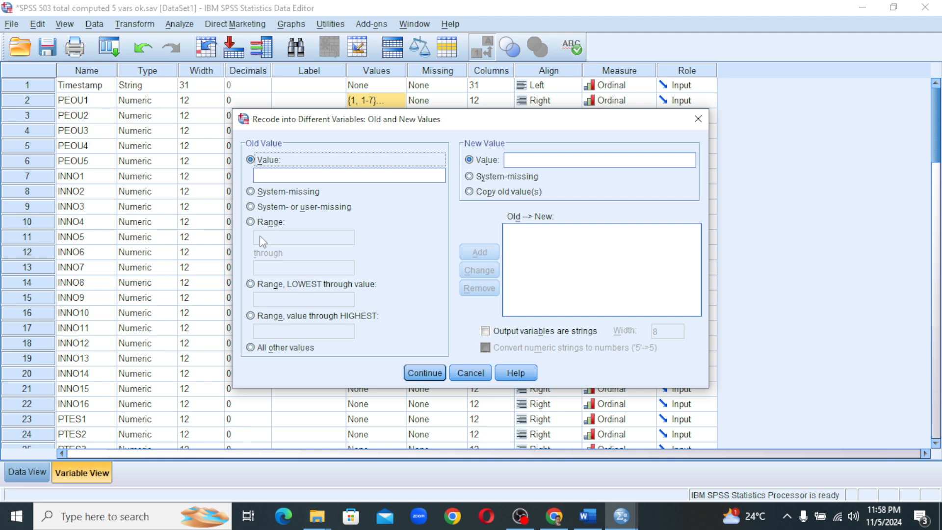
{"action": "left_click", "coordinate": [251, 222]}
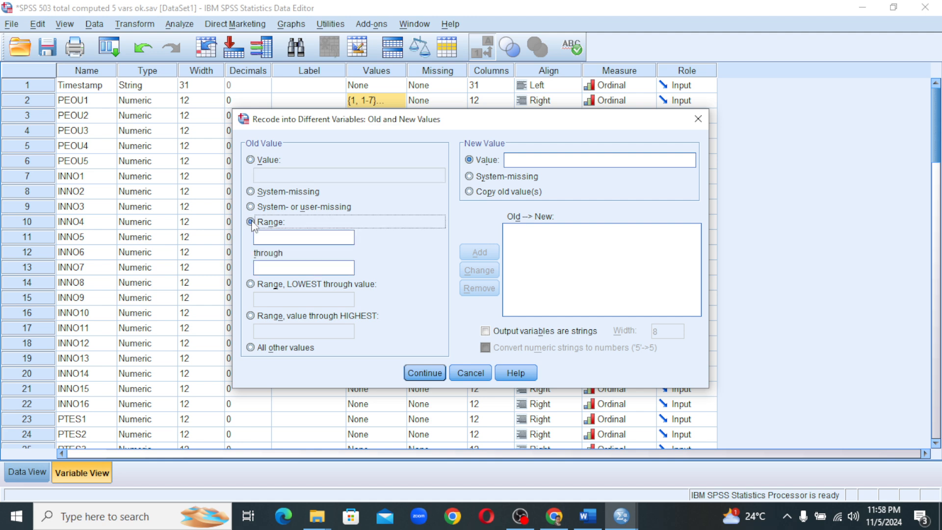
{"action": "left_click", "coordinate": [272, 235]}
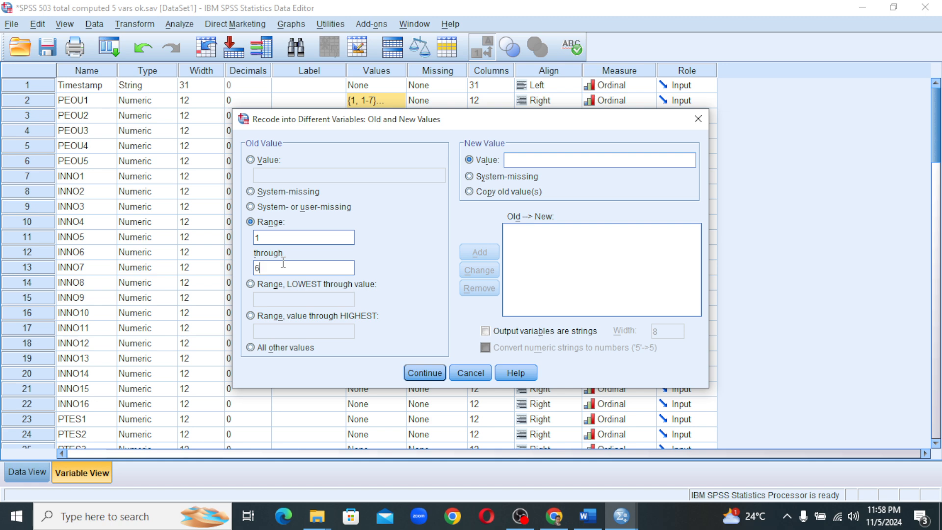
{"action": "left_click", "coordinate": [526, 161]}
{"action": "left_click", "coordinate": [485, 331]}
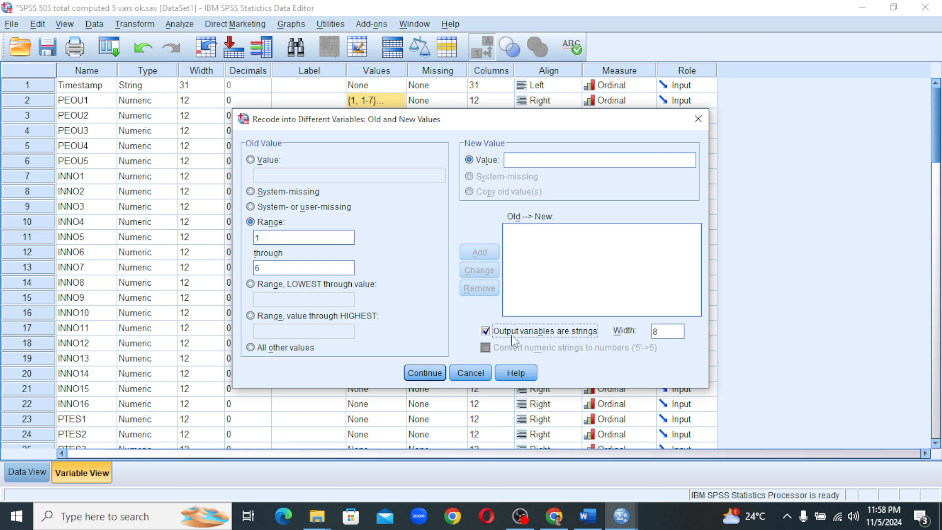
{"action": "left_click", "coordinate": [518, 162]}
{"action": "type", "text": "Low"}
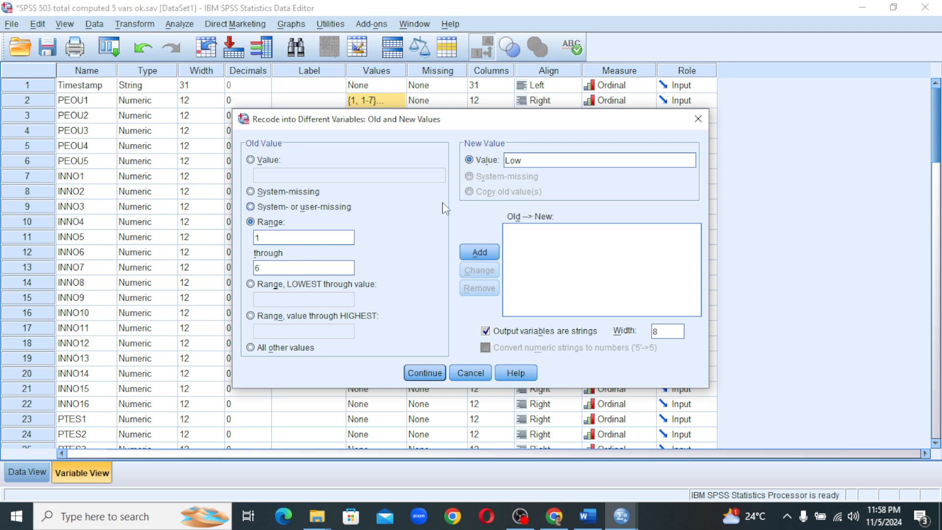
{"action": "left_click", "coordinate": [480, 253]}
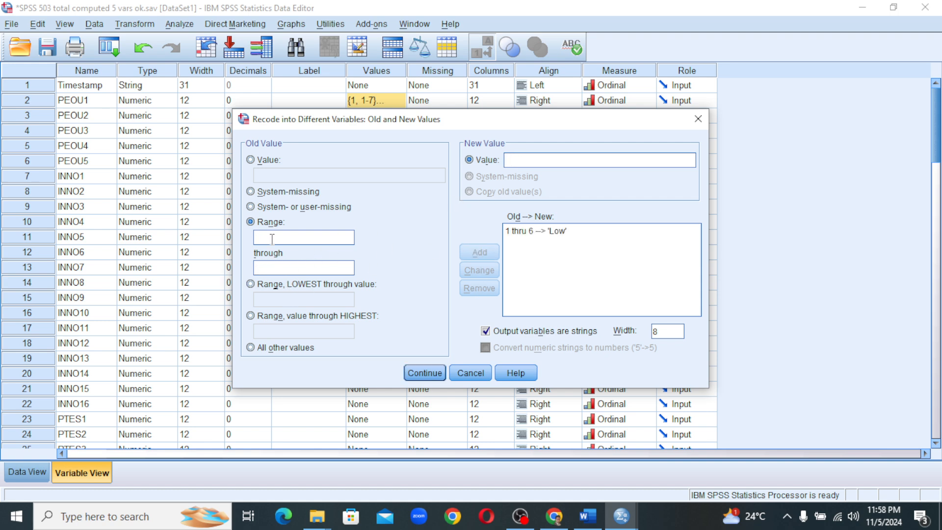
Add a rule mapping the PEOU2 value 7 to "High" and run the recode into Peou_2_new
{"action": "left_click", "coordinate": [251, 160]}
{"action": "left_click", "coordinate": [288, 176]}
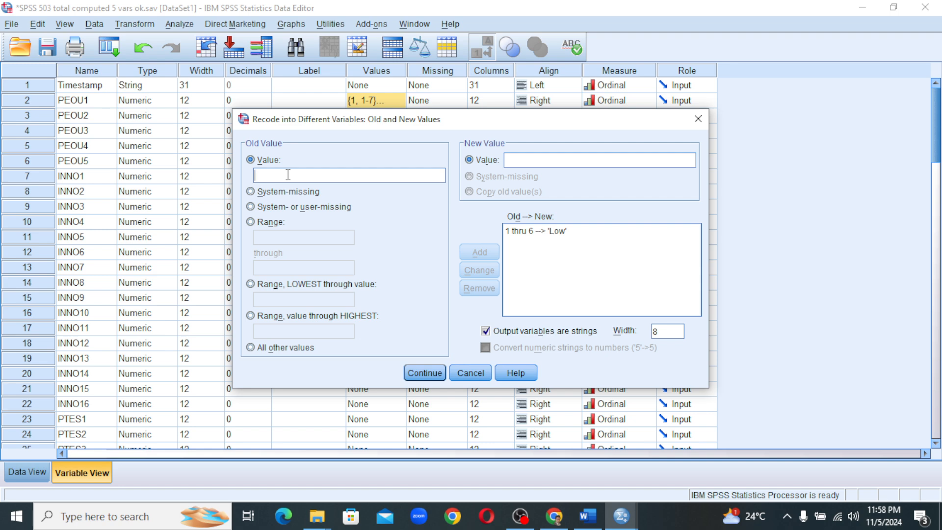
{"action": "type", "text": "7"}
{"action": "left_click", "coordinate": [553, 156]}
{"action": "type", "text": "High"}
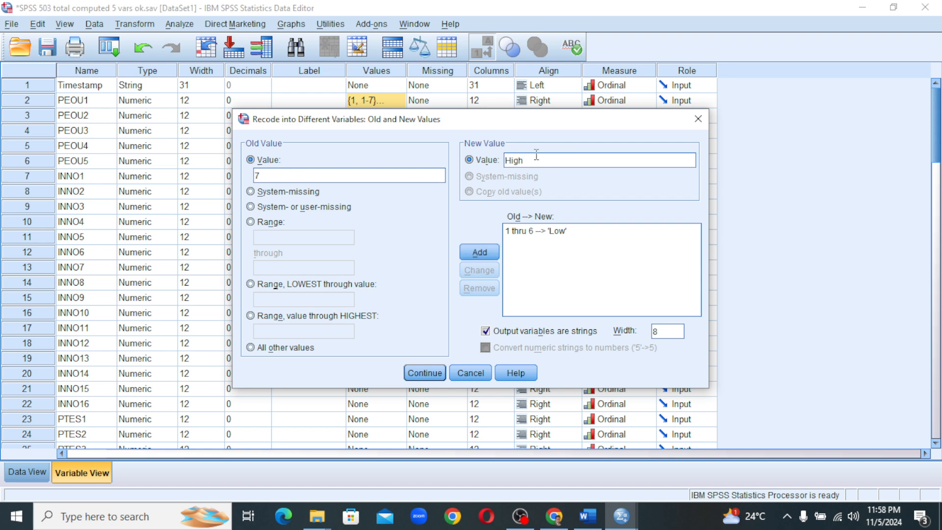
{"action": "left_click", "coordinate": [481, 253]}
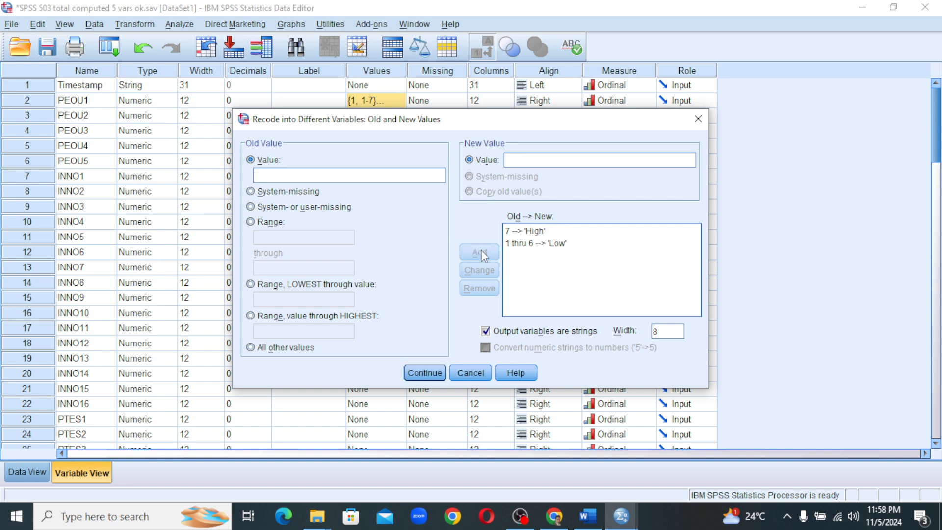
{"action": "left_click", "coordinate": [434, 372]}
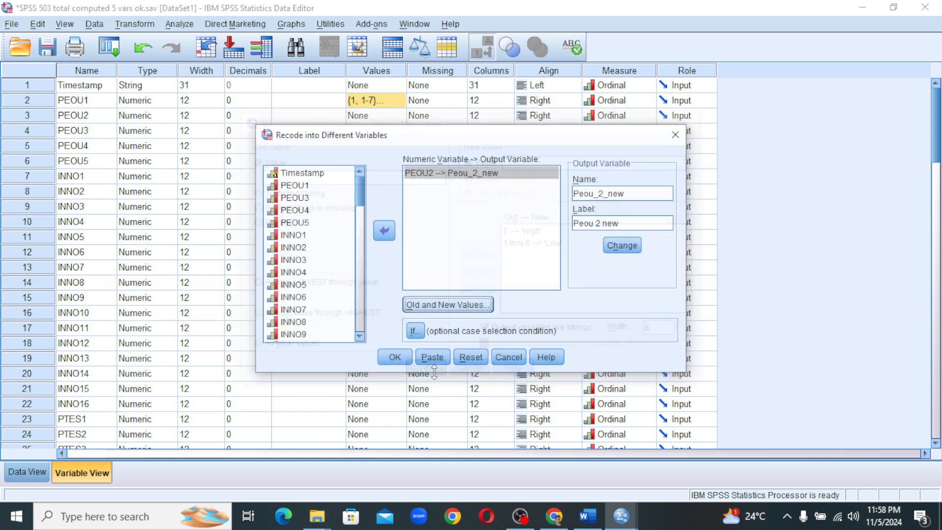
{"action": "left_click", "coordinate": [396, 358]}
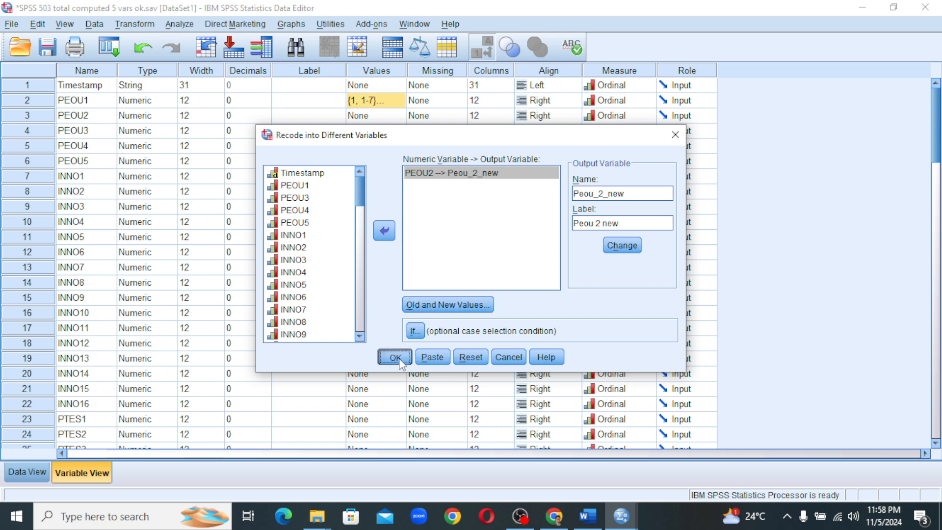
Check the definition of Peou_2_new in the variable list and compare its case values with the PEOU2 column in the data
{"action": "left_click", "coordinate": [889, 277]}
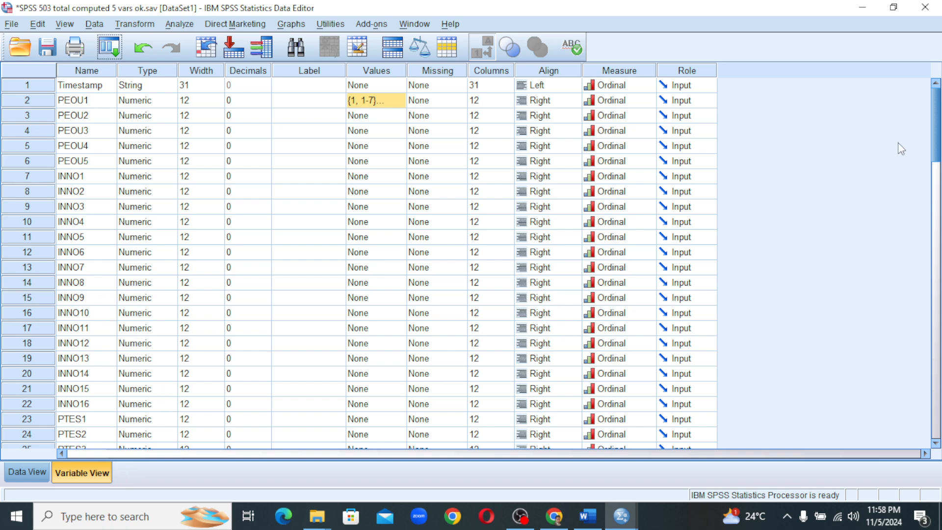
{"action": "left_click_drag", "start_coordinate": [936, 135], "coordinate": [925, 332]}
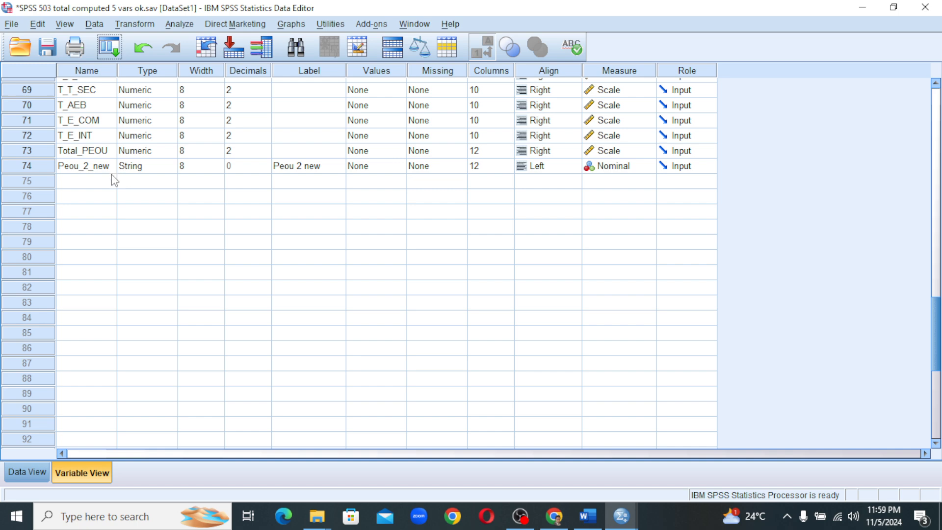
{"action": "left_click", "coordinate": [31, 473]}
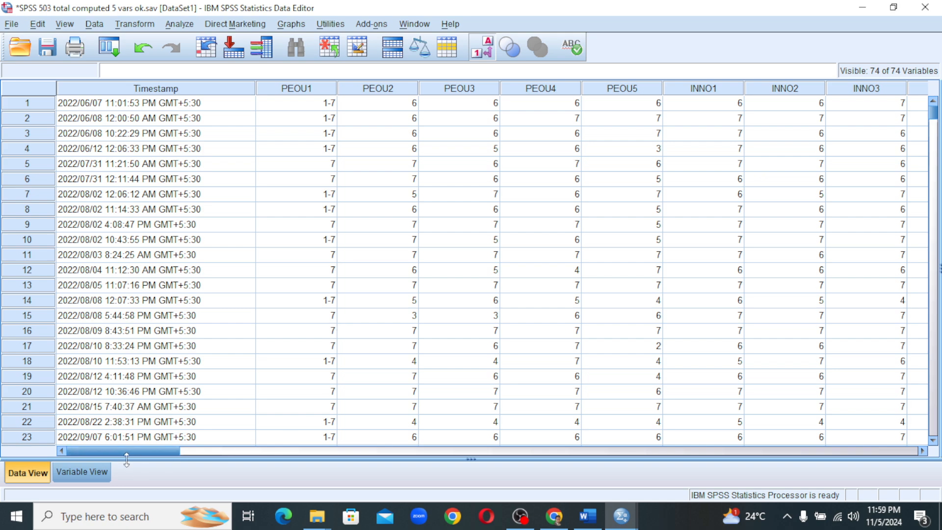
{"action": "left_click_drag", "start_coordinate": [120, 452], "coordinate": [817, 506]}
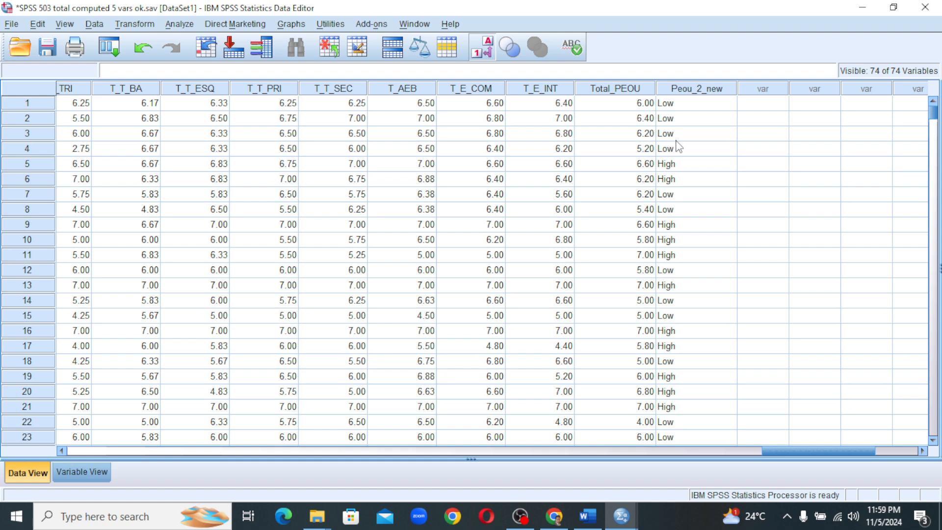
{"action": "left_click_drag", "start_coordinate": [803, 457], "coordinate": [89, 457]}
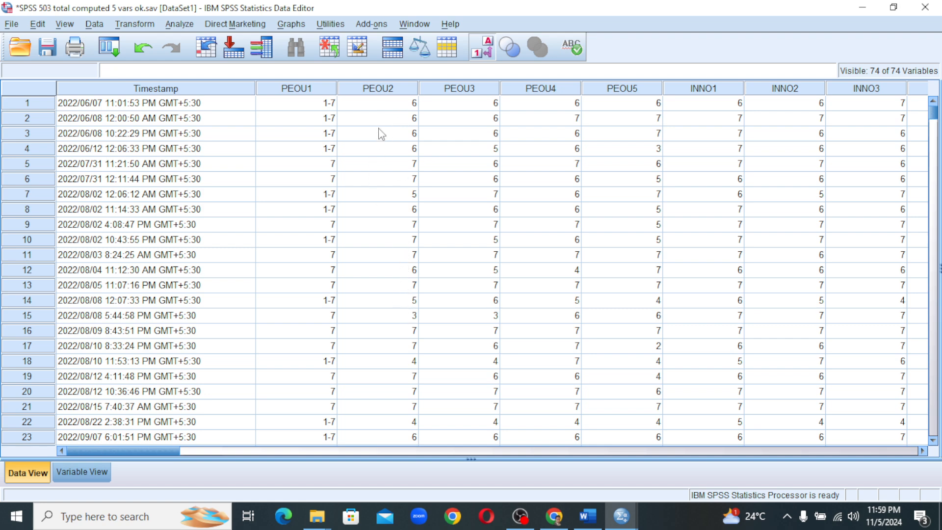
{"action": "left_click_drag", "start_coordinate": [139, 449], "coordinate": [811, 471]}
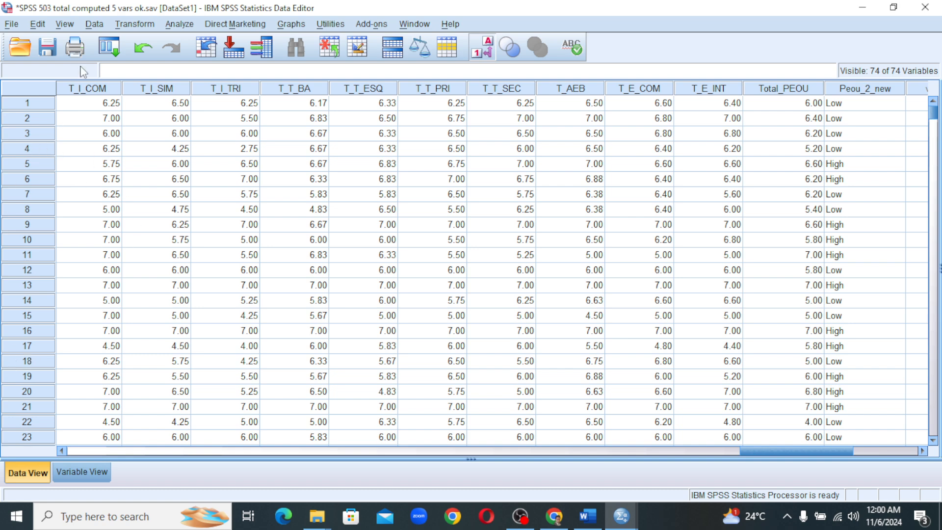
Start a Case Summaries report and add PEOU1 through PEOU5 as the variables to summarize
{"action": "left_click", "coordinate": [180, 25]}
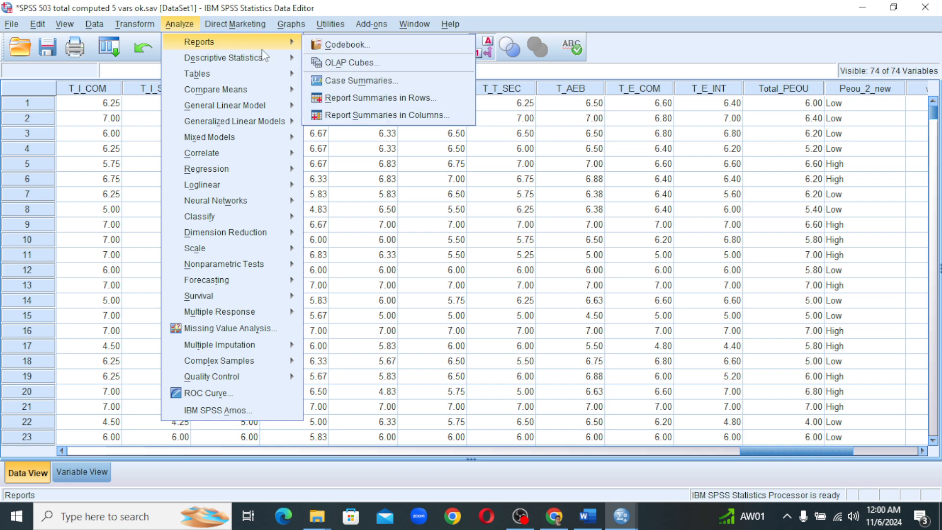
{"action": "mouse_move", "coordinate": [223, 57]}
{"action": "mouse_move", "coordinate": [231, 42]}
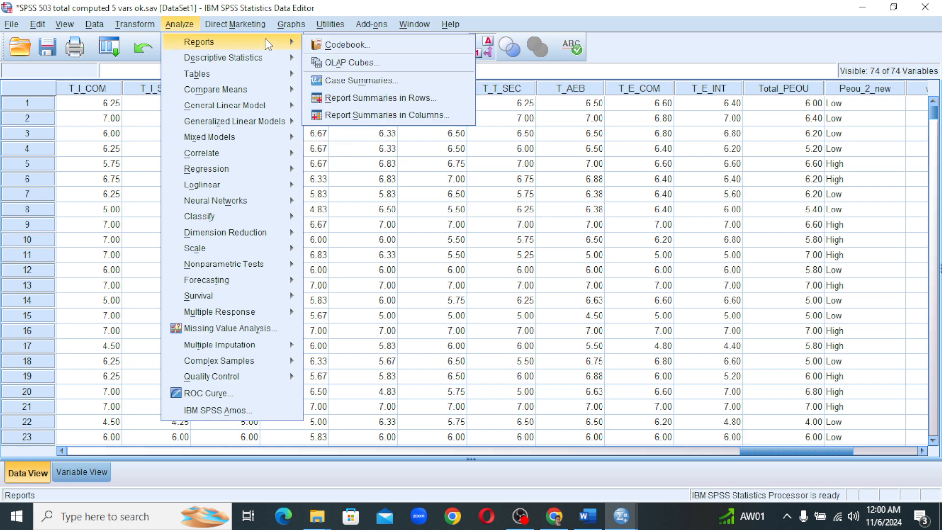
{"action": "left_click", "coordinate": [336, 83]}
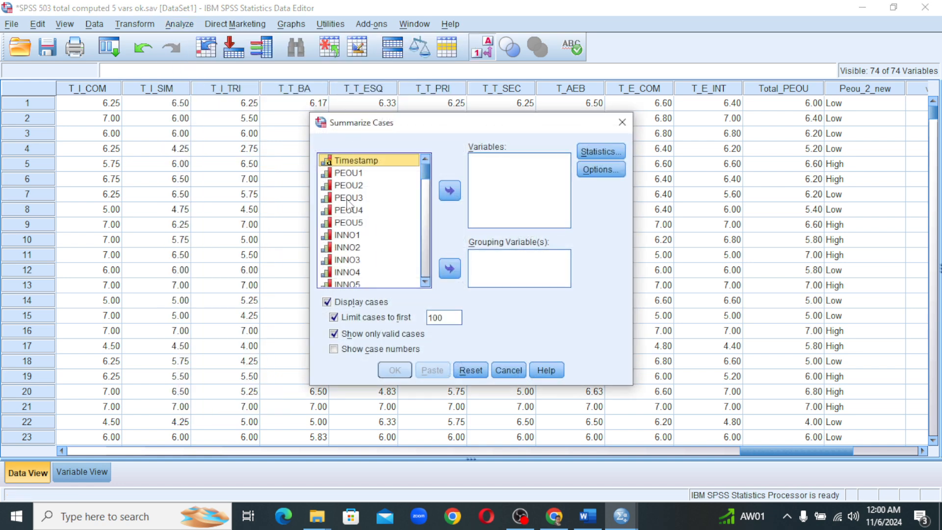
{"action": "left_click", "coordinate": [353, 175]}
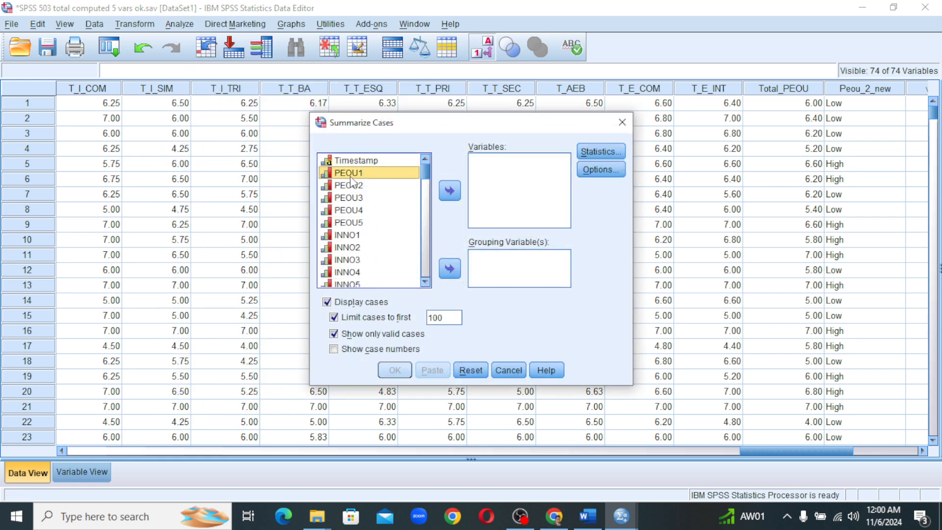
{"action": "left_click", "coordinate": [352, 184], "text": "shift"}
{"action": "key", "text": "shift+Down"}
{"action": "key", "text": "shift+Down"}
{"action": "key", "text": "shift+Down"}
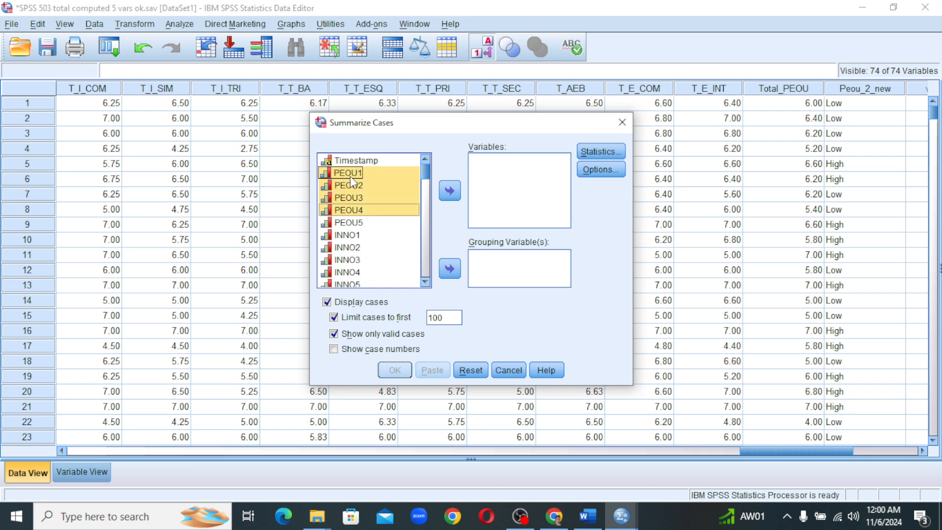
{"action": "left_click", "coordinate": [449, 191]}
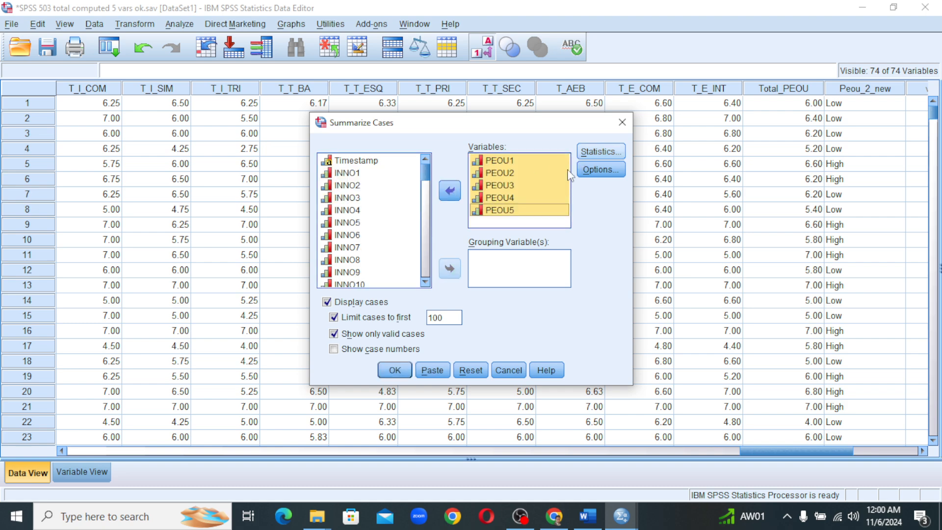
Remove the limit on the number of cases, run the case summary, and return to the data editor
{"action": "left_click", "coordinate": [334, 317]}
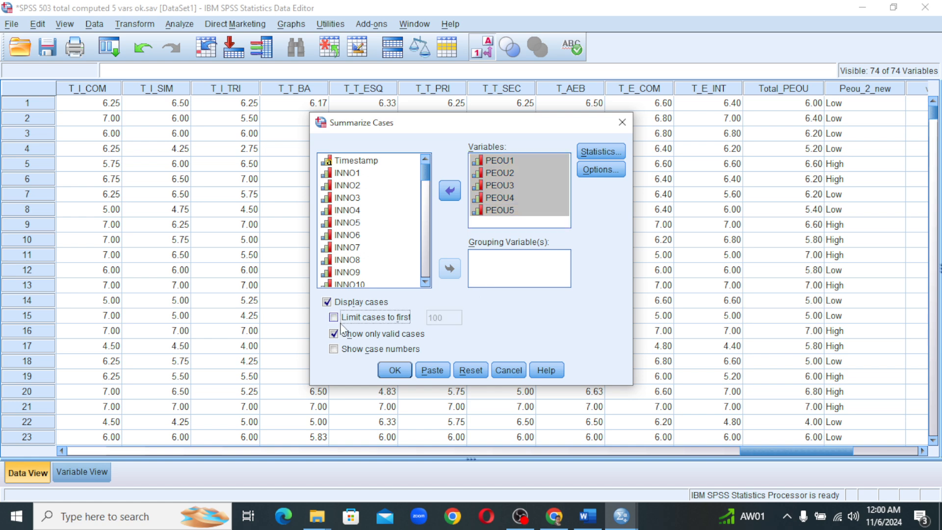
{"action": "left_click", "coordinate": [391, 370]}
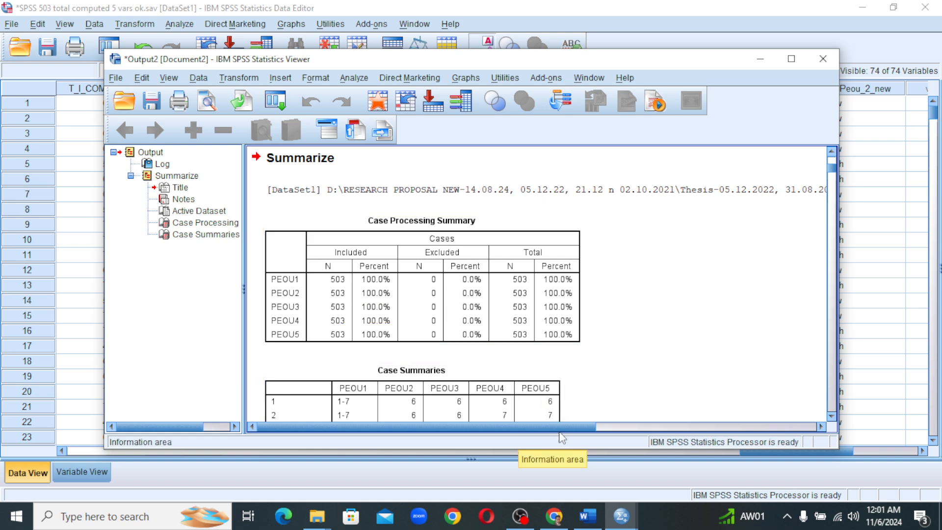
{"action": "left_click", "coordinate": [870, 333]}
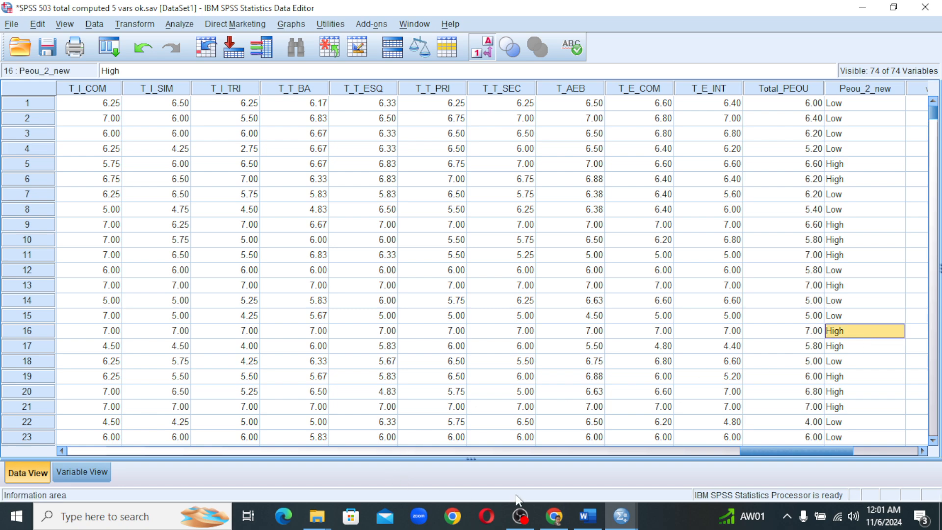